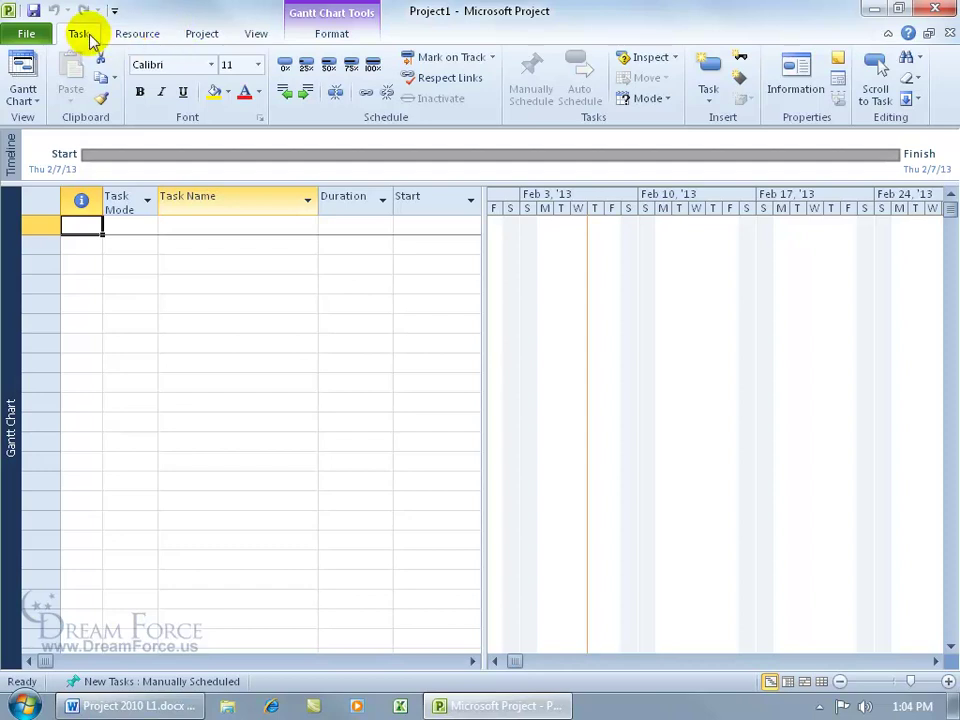
- Switch to the Resource tab, then return to the Task tab
{"action": "left_click", "coordinate": [142, 35]}
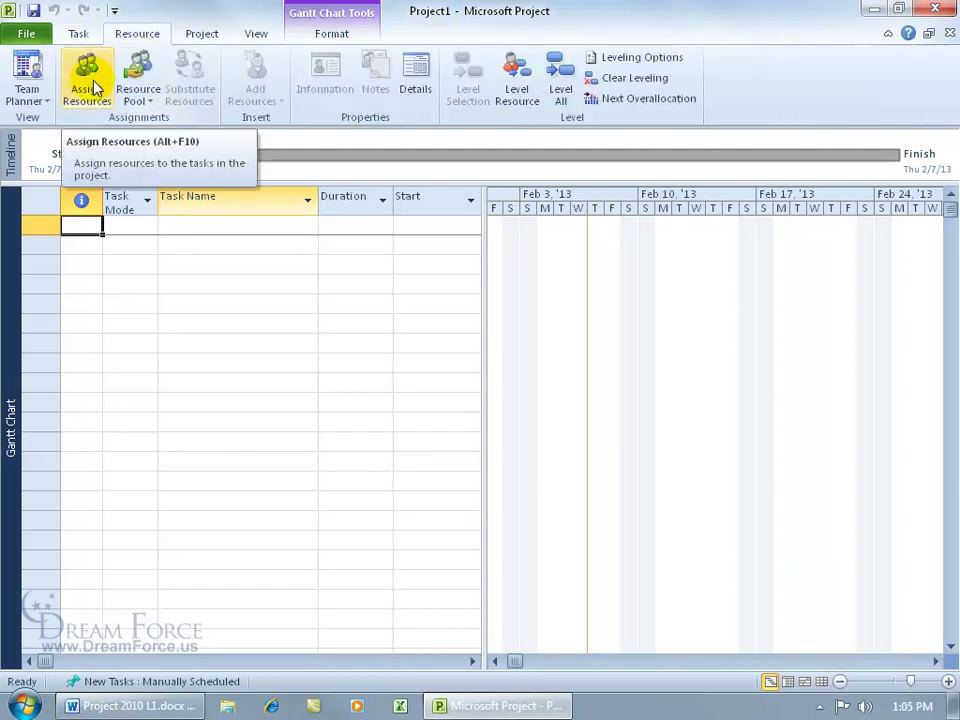
{"action": "left_click", "coordinate": [86, 36]}
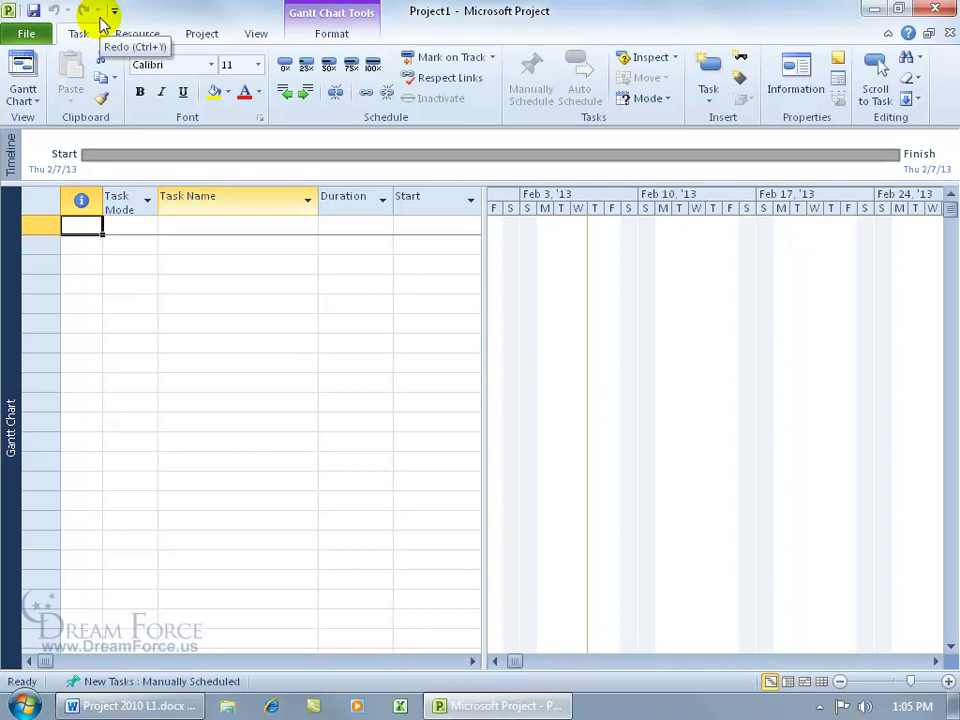
- Add Quick Print to the quick access toolbar from its customize menu
{"action": "left_click", "coordinate": [115, 11]}
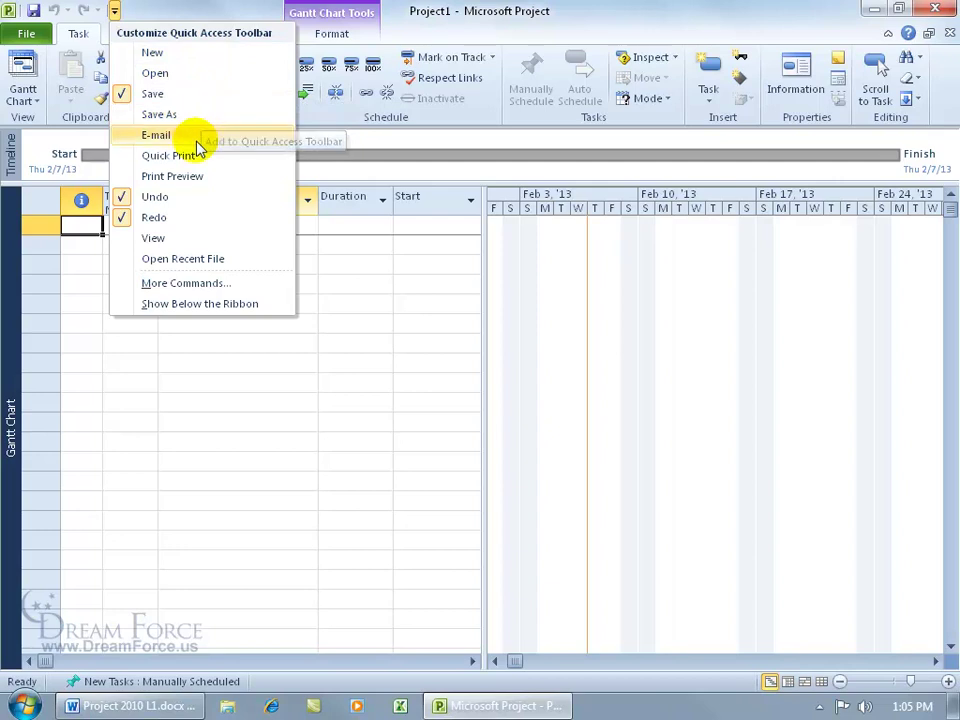
{"action": "left_click", "coordinate": [168, 156]}
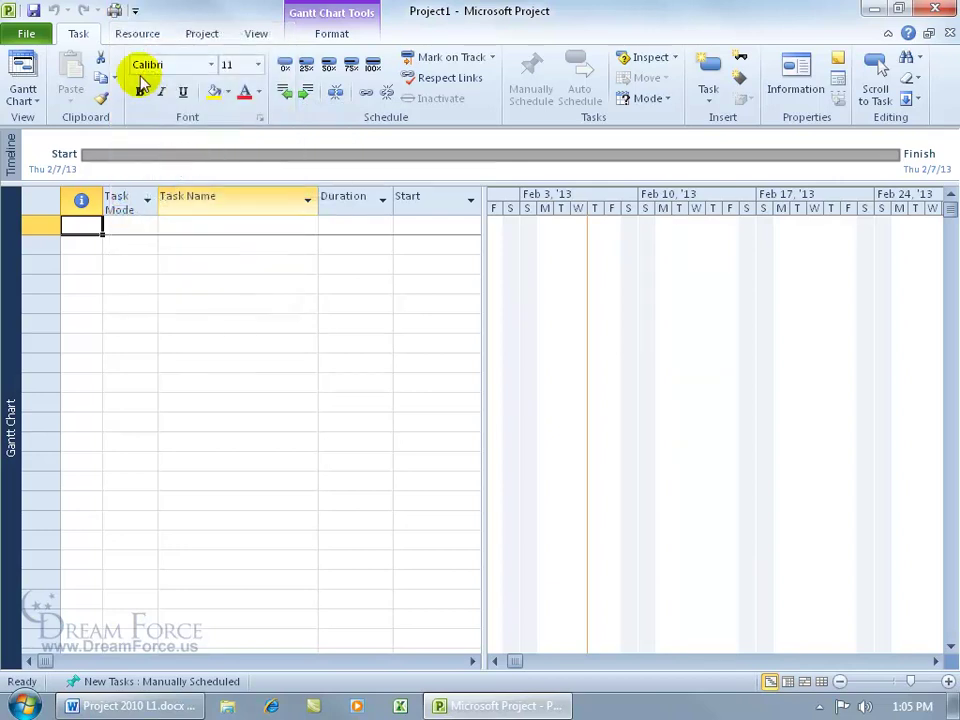
- In the Quick Access Toolbar options, add Format Painter just below Save
{"action": "left_click", "coordinate": [135, 11]}
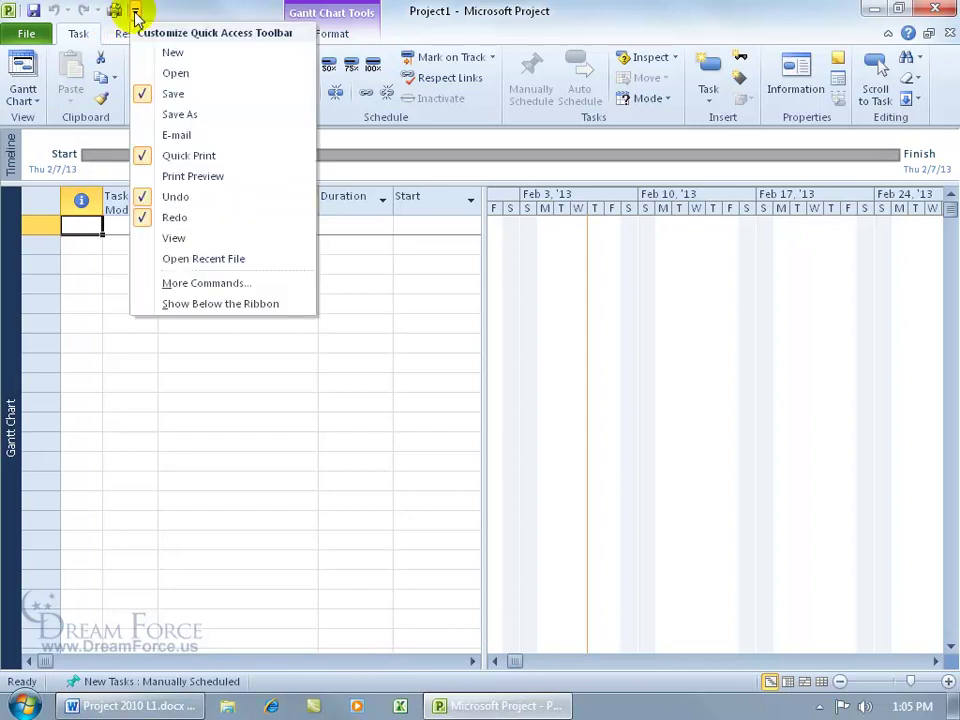
{"action": "left_click", "coordinate": [232, 290]}
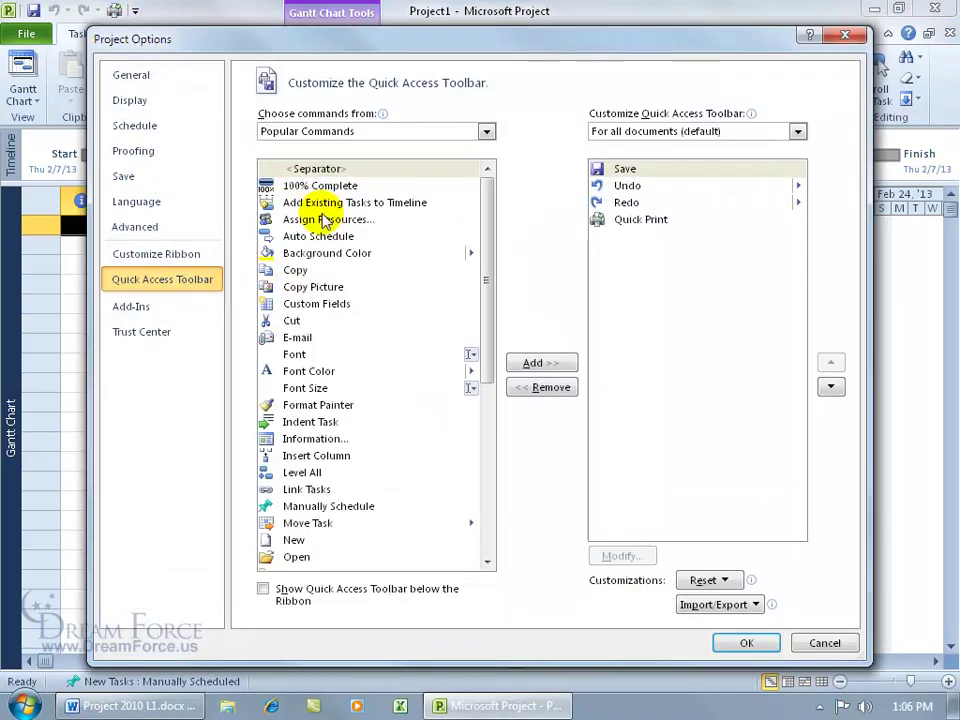
{"action": "left_click", "coordinate": [845, 35]}
{"action": "right_click", "coordinate": [72, 14]}
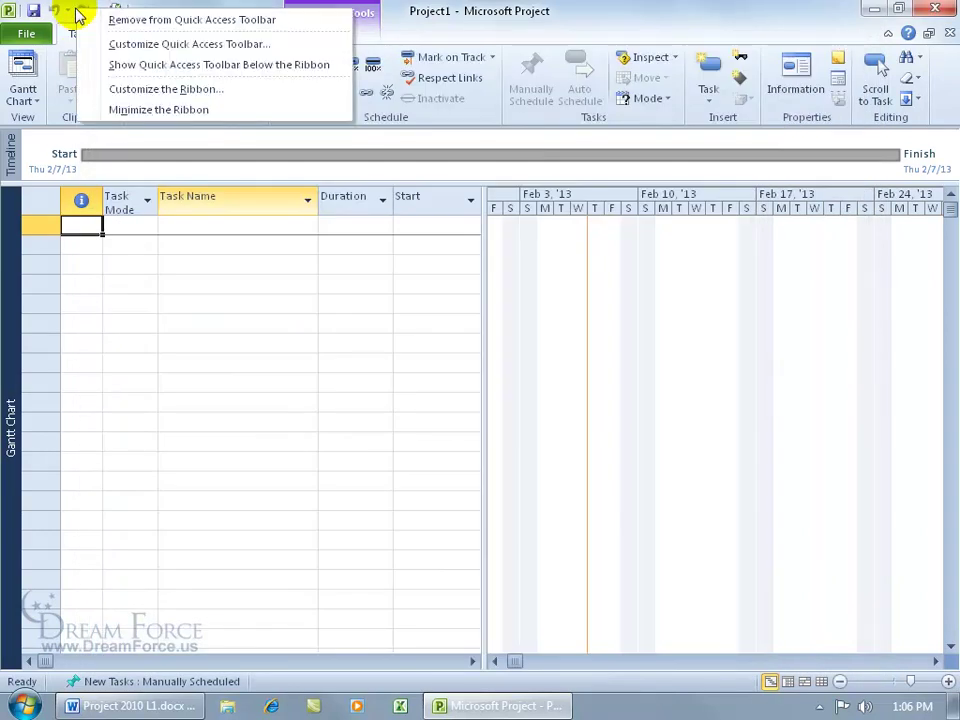
{"action": "left_click", "coordinate": [123, 48]}
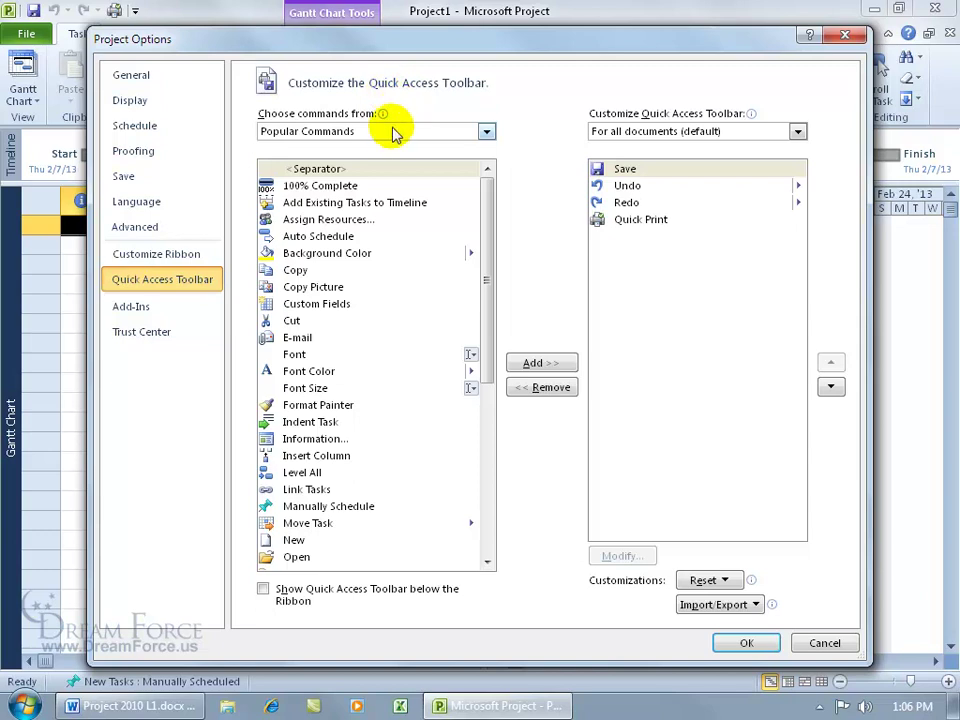
{"action": "mouse_move", "coordinate": [390, 138]}
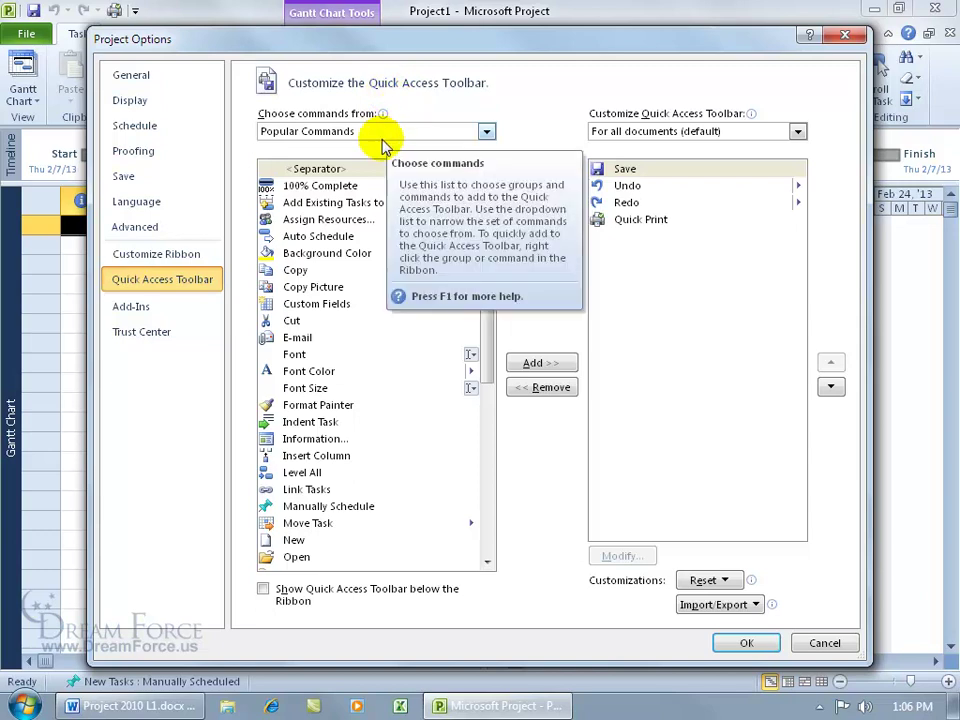
{"action": "left_click_drag", "start_coordinate": [488, 212], "coordinate": [490, 304]}
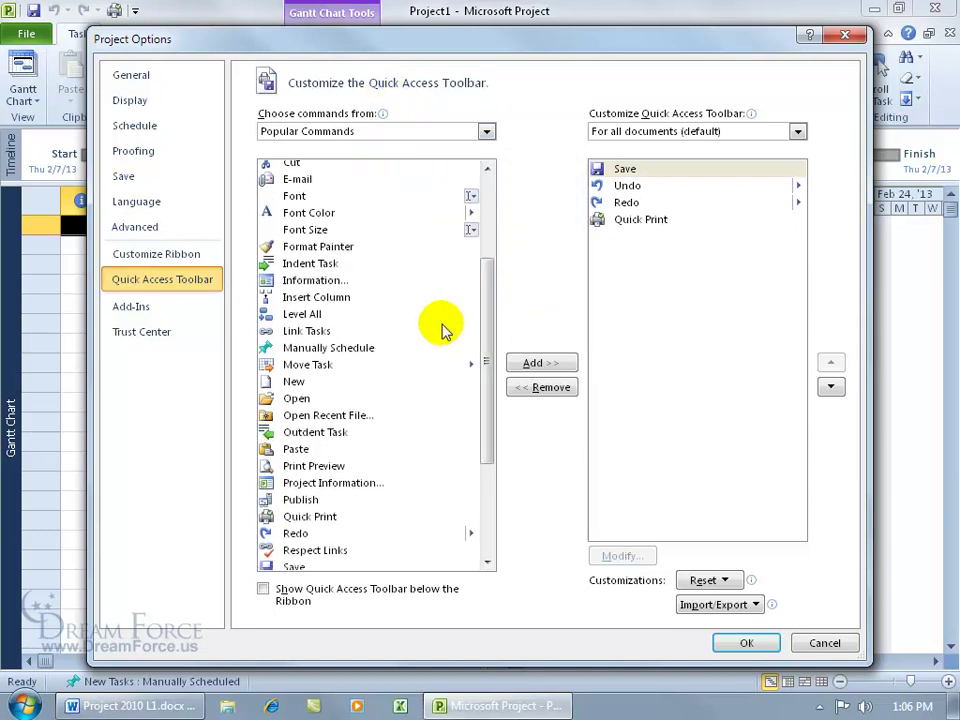
{"action": "left_click", "coordinate": [310, 230]}
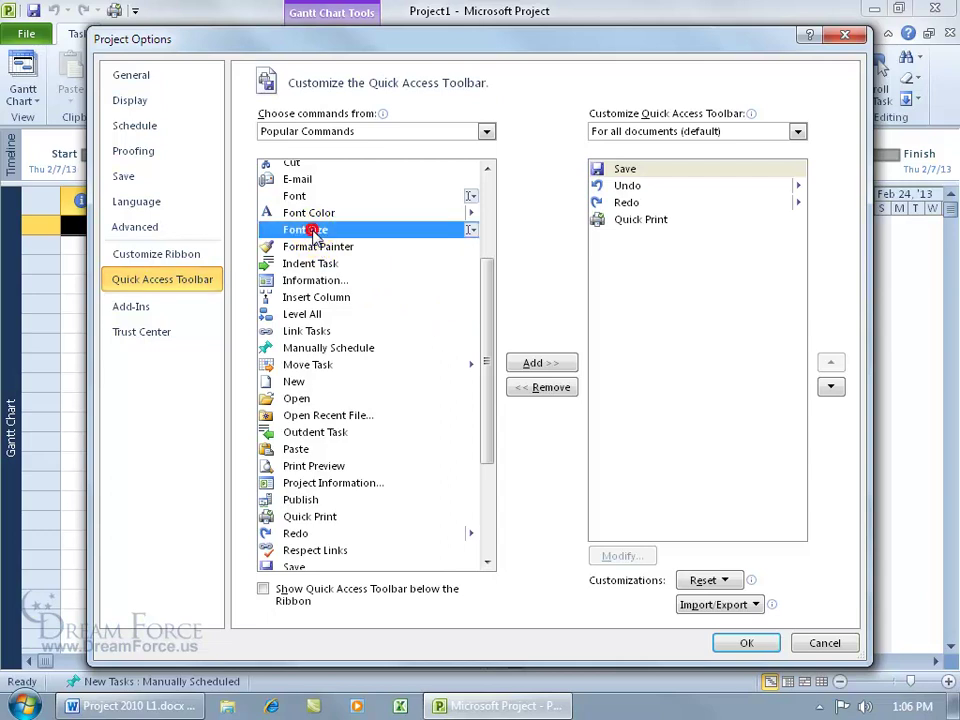
{"action": "left_click", "coordinate": [317, 247]}
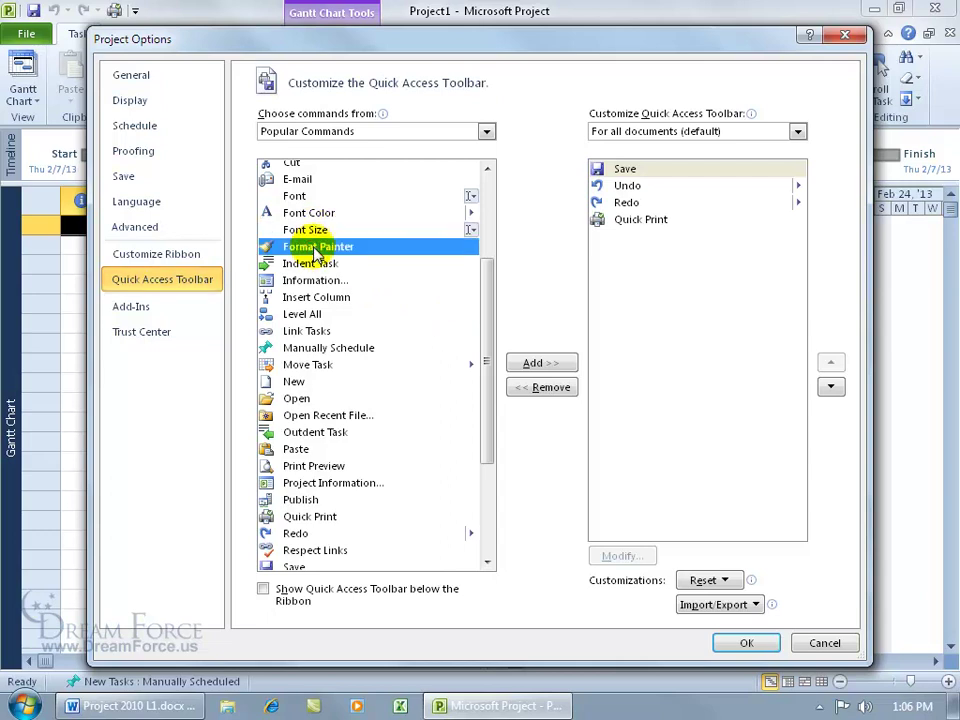
{"action": "double_click", "coordinate": [317, 247]}
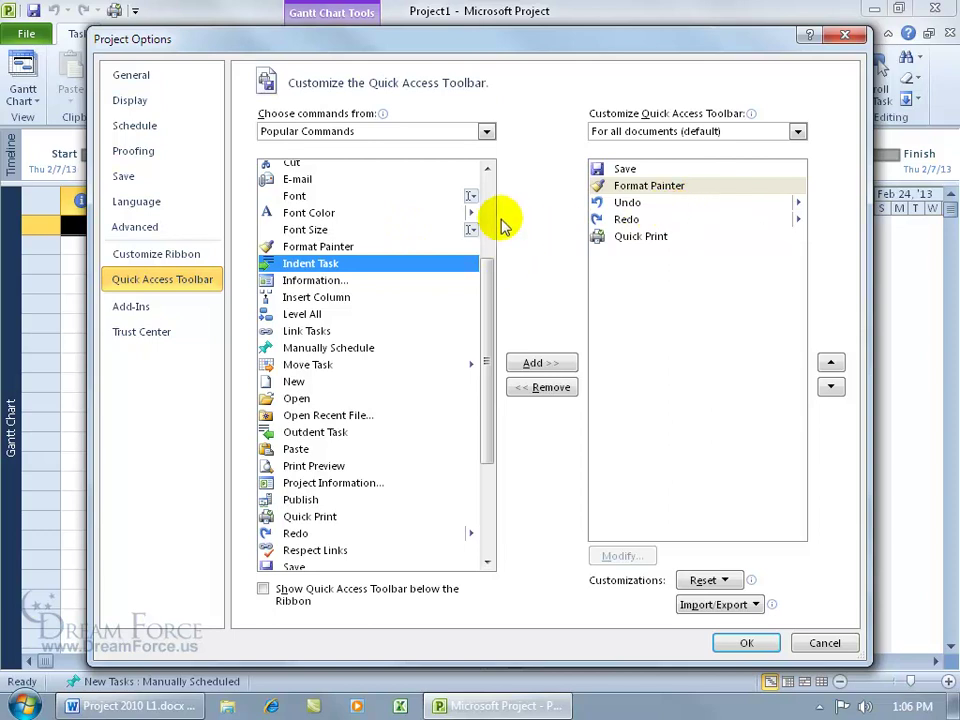
- Switch the command source to All Commands and add Close after Format Painter
{"action": "left_click", "coordinate": [486, 131]}
{"action": "left_click", "coordinate": [453, 185]}
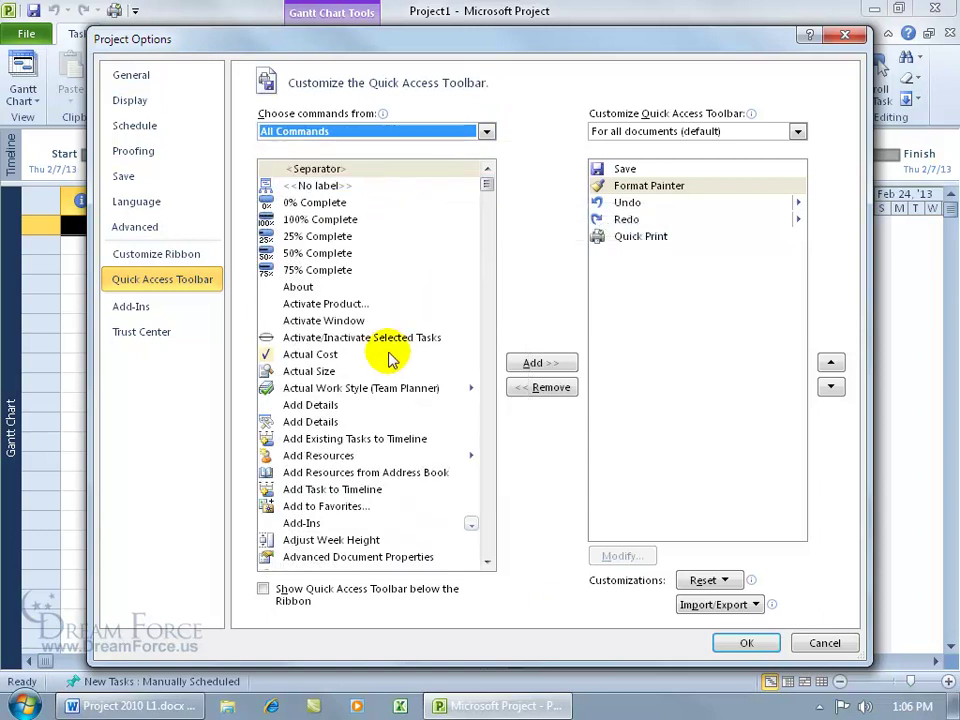
{"action": "left_click_drag", "start_coordinate": [488, 186], "coordinate": [491, 233]}
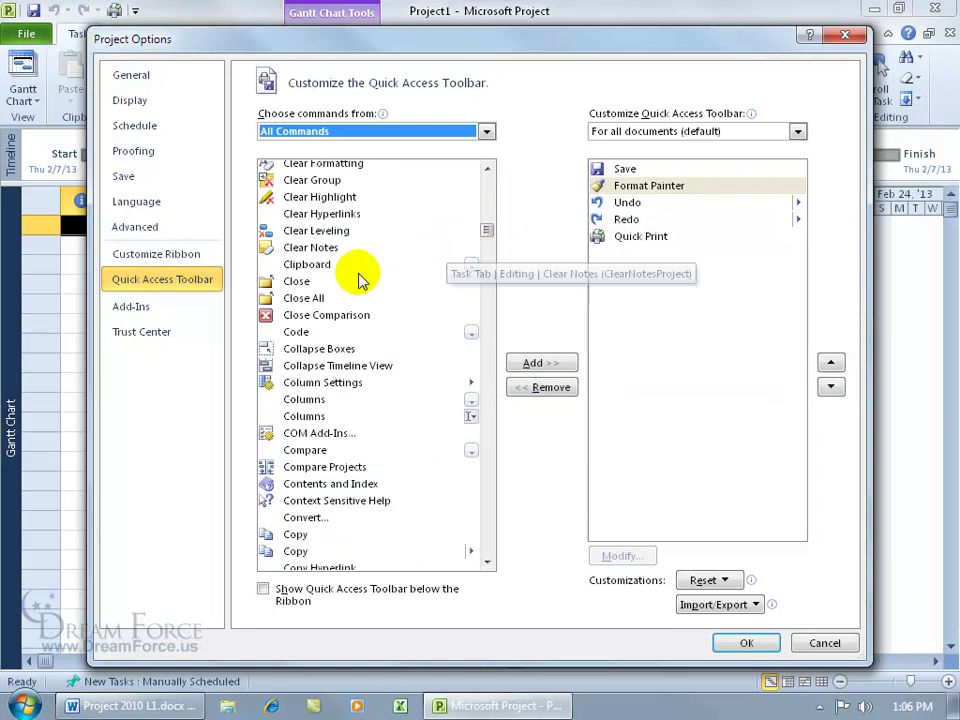
{"action": "left_click", "coordinate": [292, 284]}
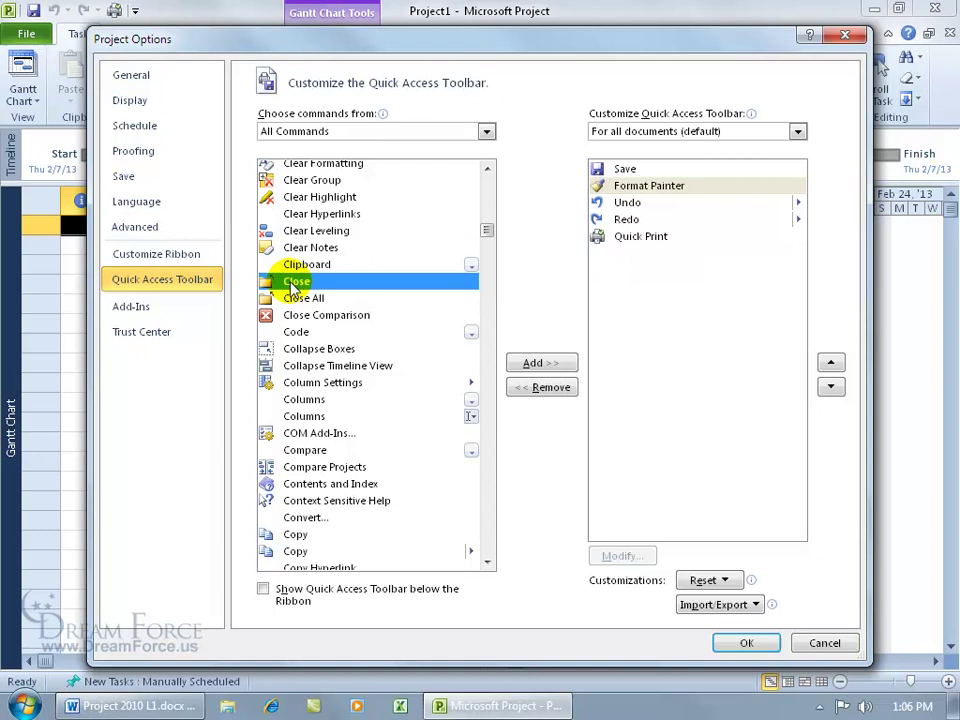
{"action": "double_click", "coordinate": [292, 284]}
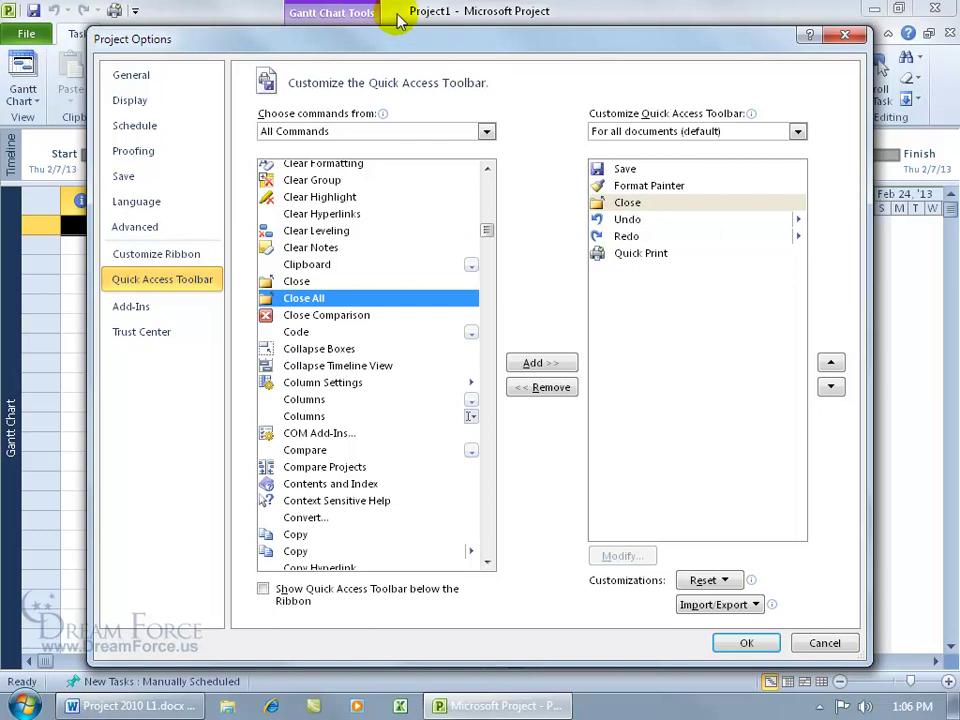
- Add Copy after Close and confirm Project Options with OK
{"action": "left_click_drag", "start_coordinate": [489, 226], "coordinate": [491, 235]}
{"action": "left_click", "coordinate": [299, 451]}
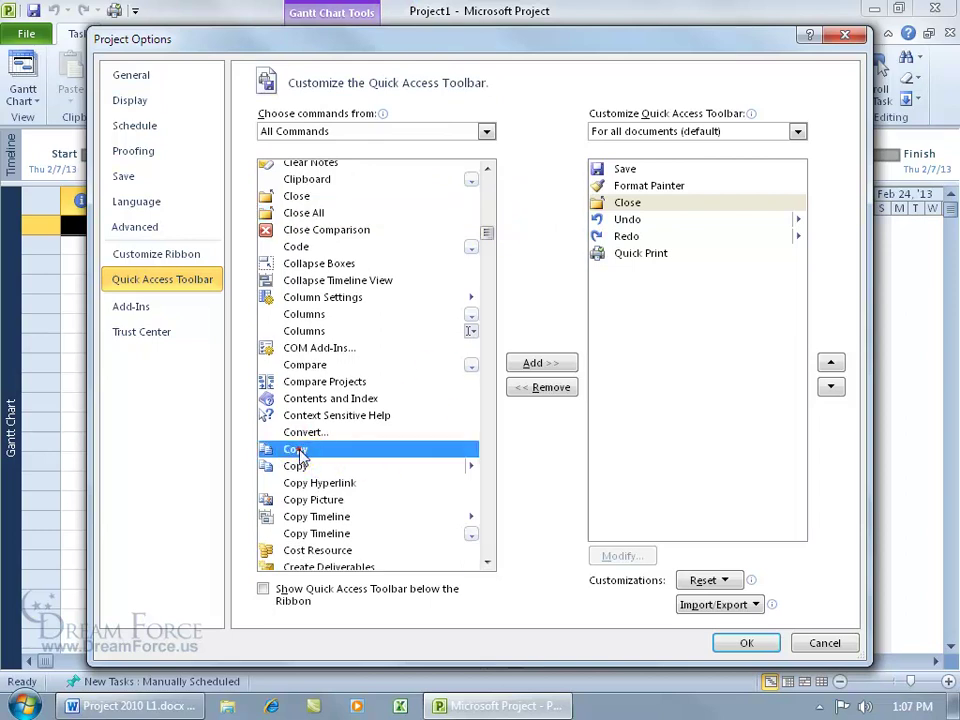
{"action": "double_click", "coordinate": [298, 450]}
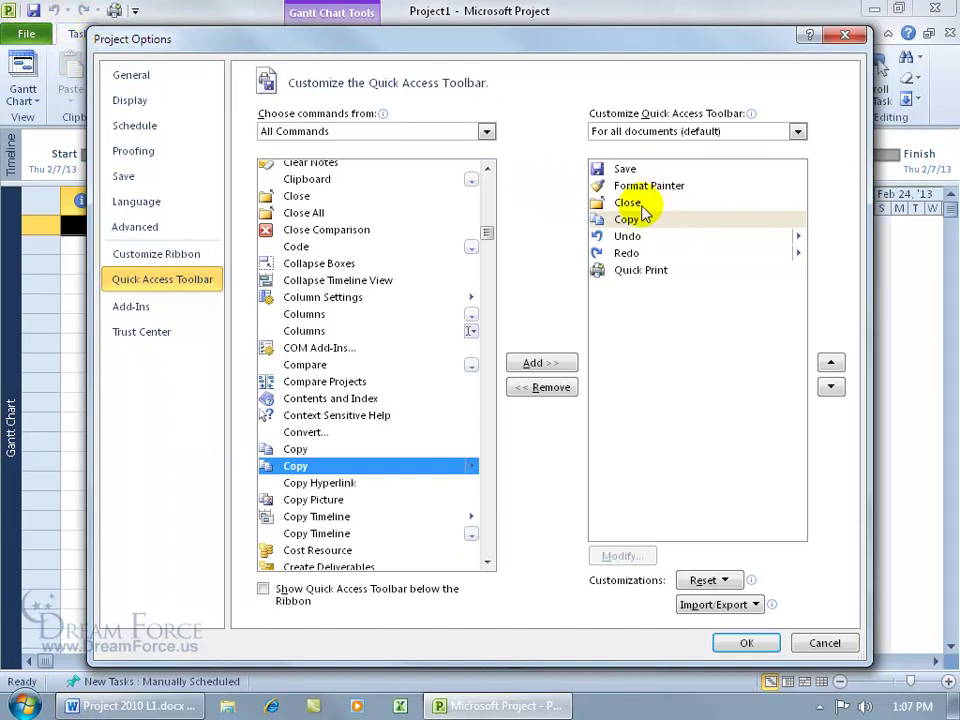
{"action": "left_click", "coordinate": [746, 643]}
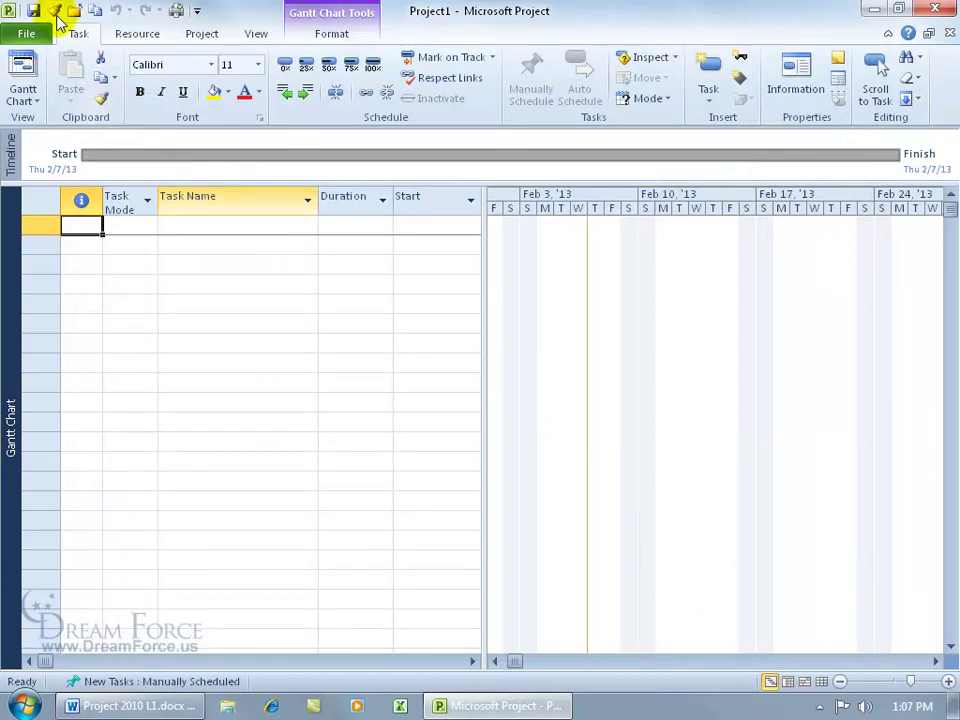
- Move Format Painter down two places so it follows Close and Copy, then apply
{"action": "right_click", "coordinate": [127, 14]}
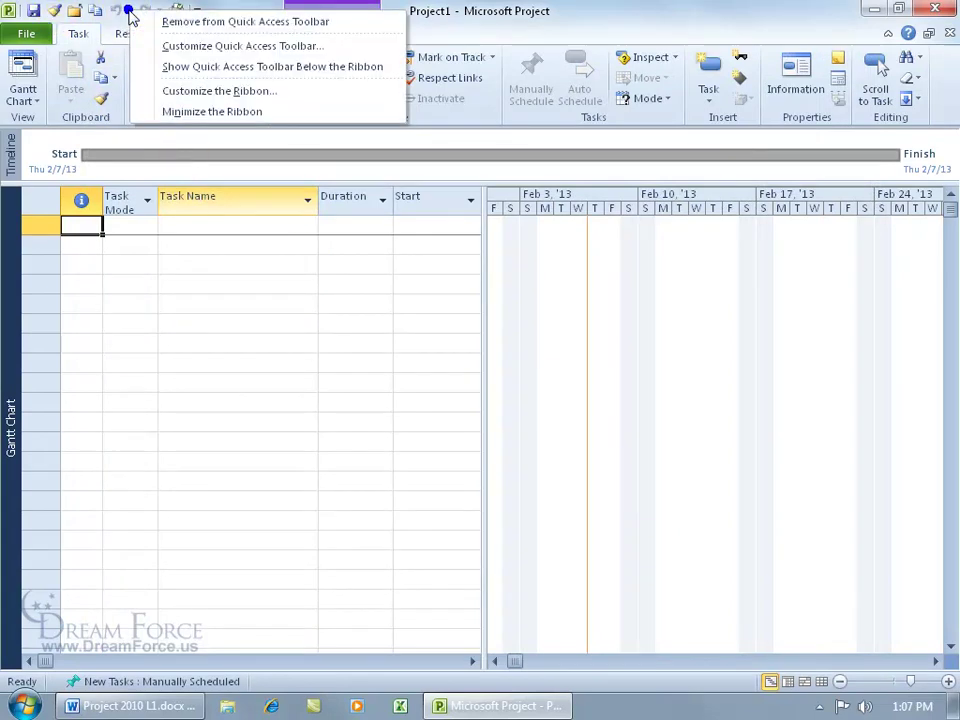
{"action": "left_click", "coordinate": [191, 48]}
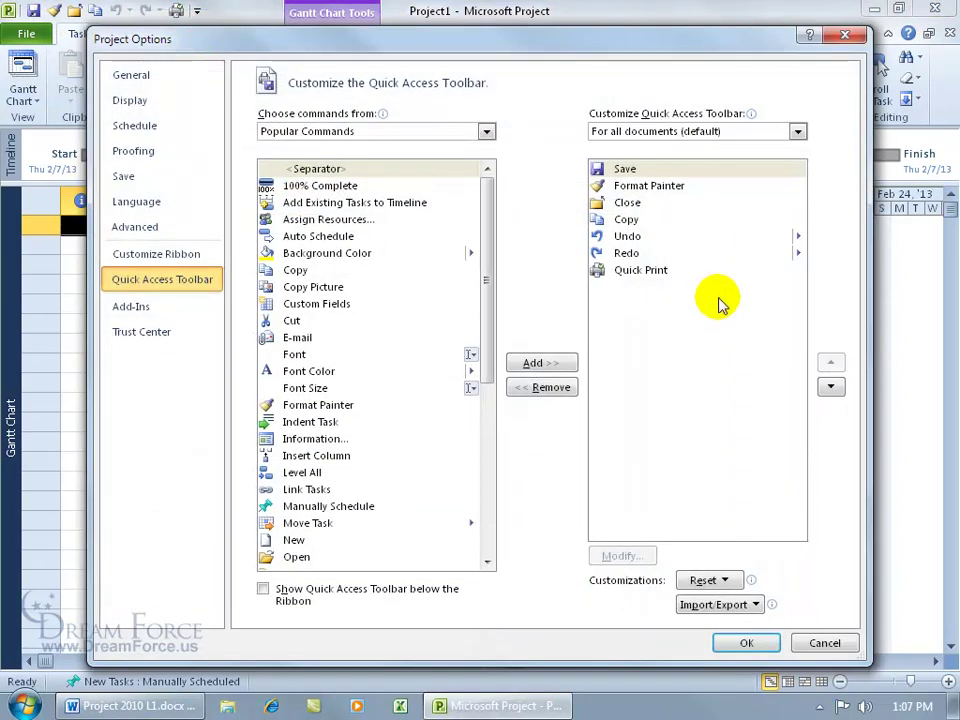
{"action": "left_click", "coordinate": [638, 186]}
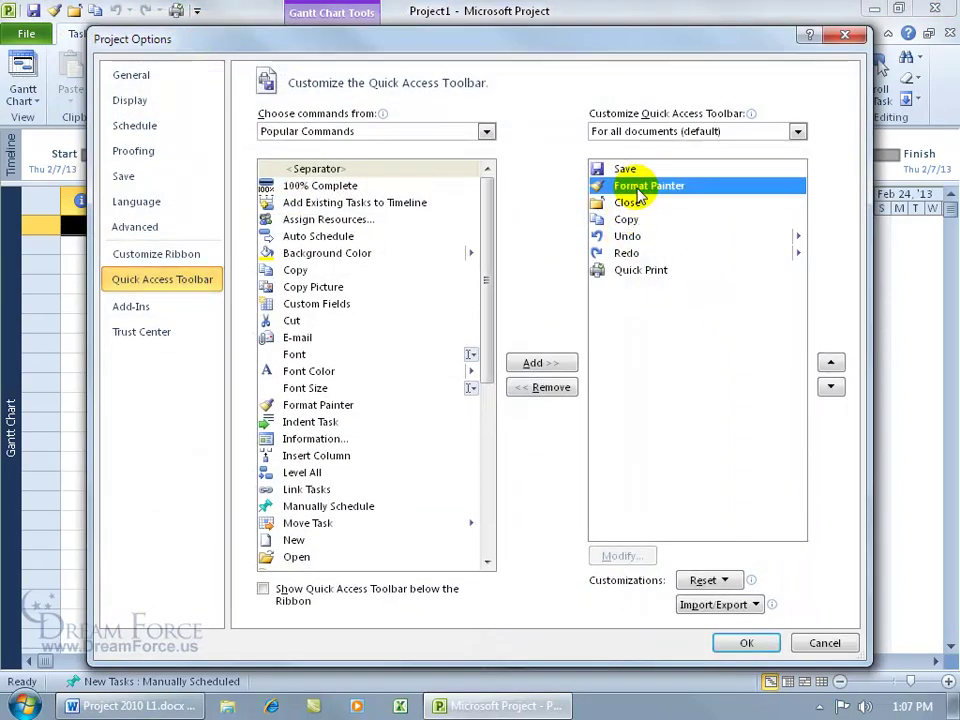
{"action": "left_click", "coordinate": [831, 387]}
{"action": "left_click", "coordinate": [831, 387]}
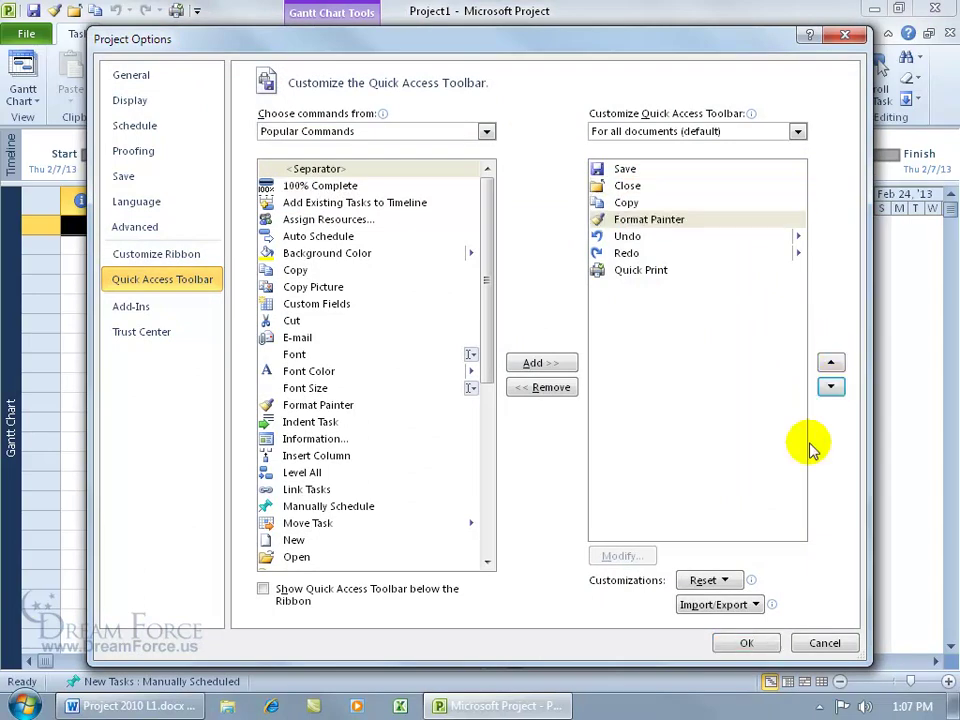
{"action": "left_click", "coordinate": [748, 643]}
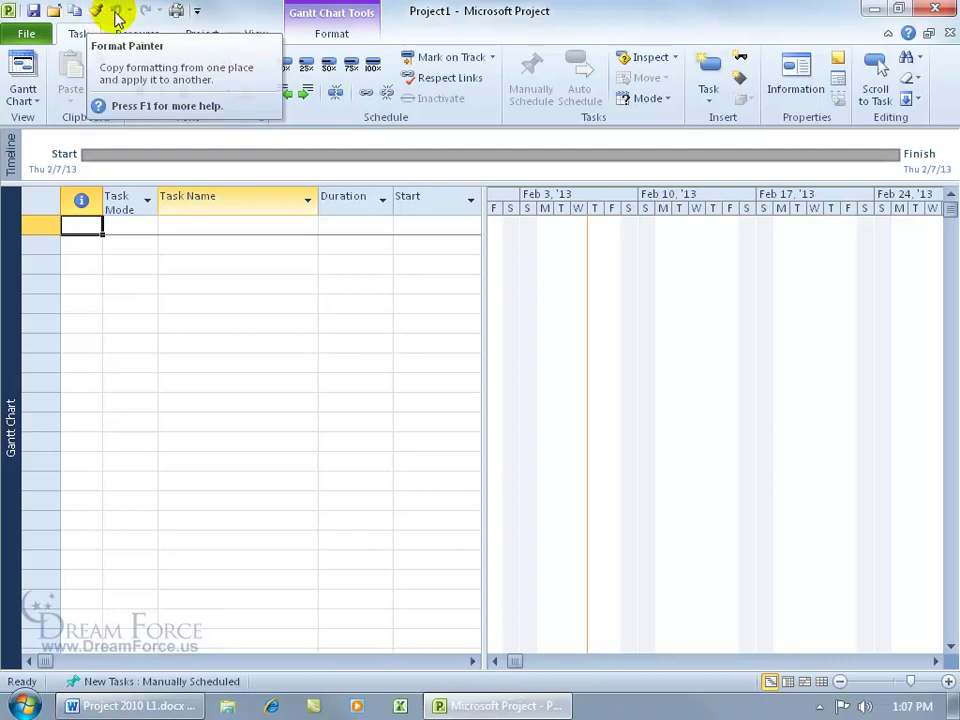
- Reopen the Quick Access Toolbar customization settings from the toolbar's right-click menu
{"action": "right_click", "coordinate": [100, 12]}
{"action": "left_click", "coordinate": [154, 48]}
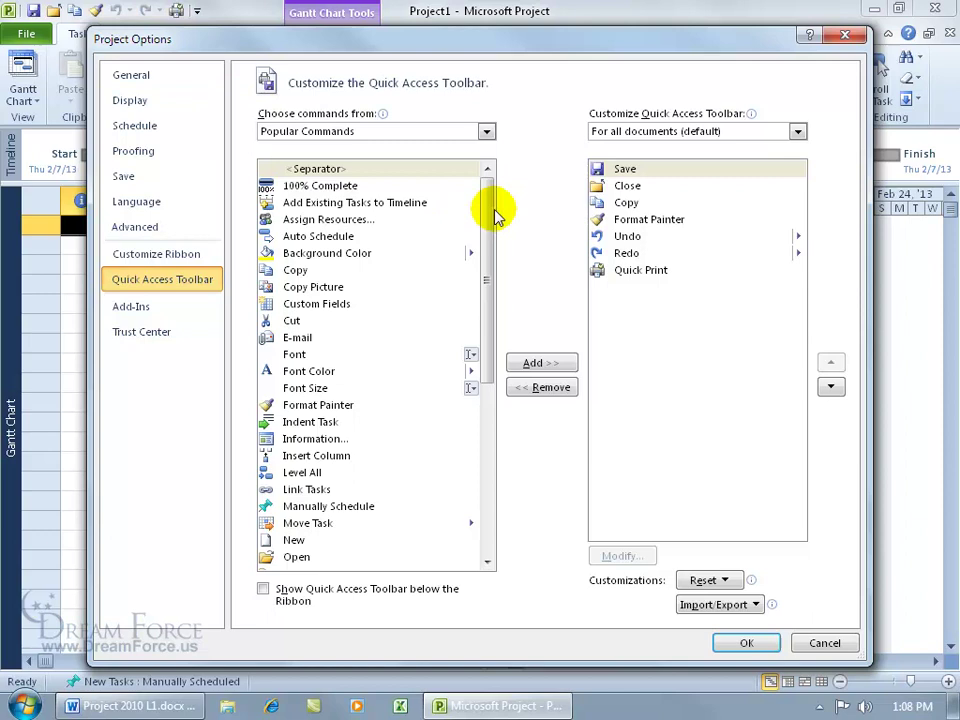
- Add separators after Save and after Format Painter in the toolbar list
{"action": "double_click", "coordinate": [318, 169]}
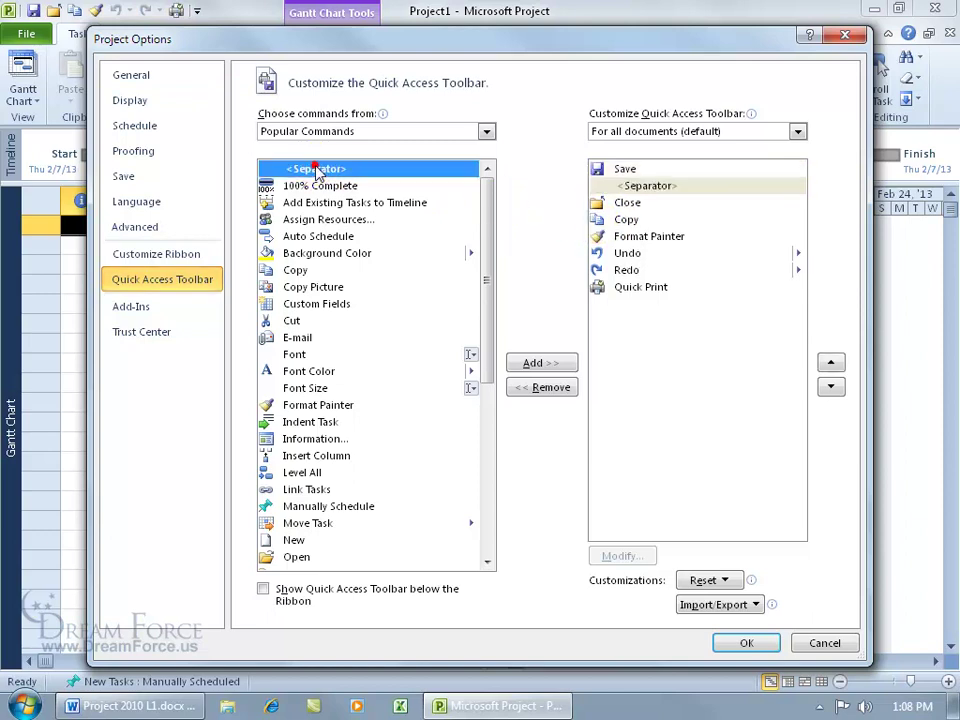
{"action": "left_click", "coordinate": [830, 386]}
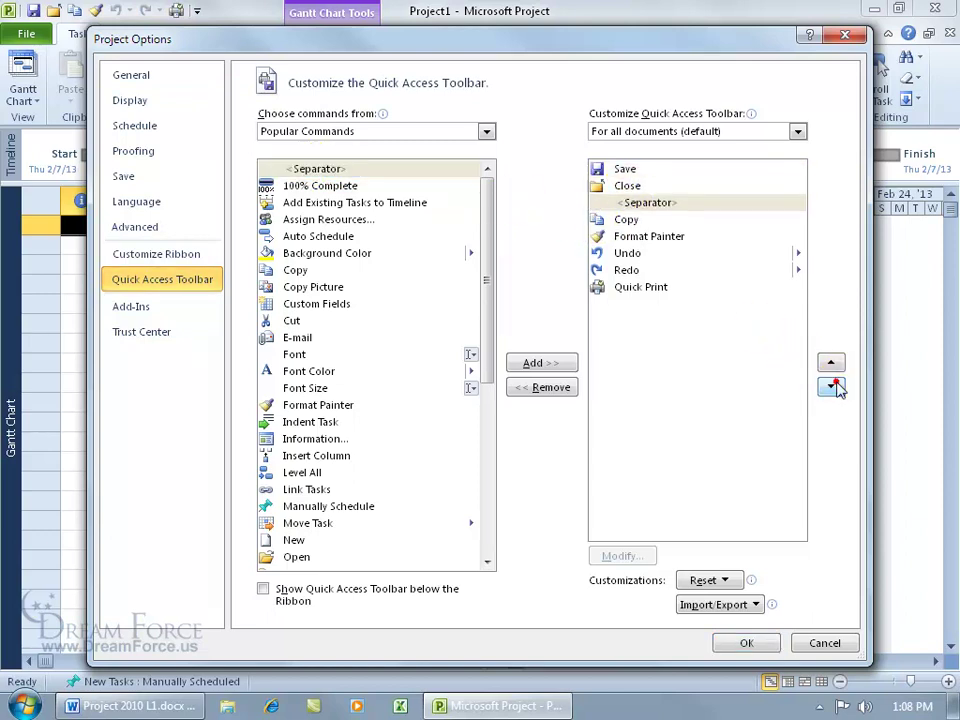
{"action": "left_click", "coordinate": [830, 363]}
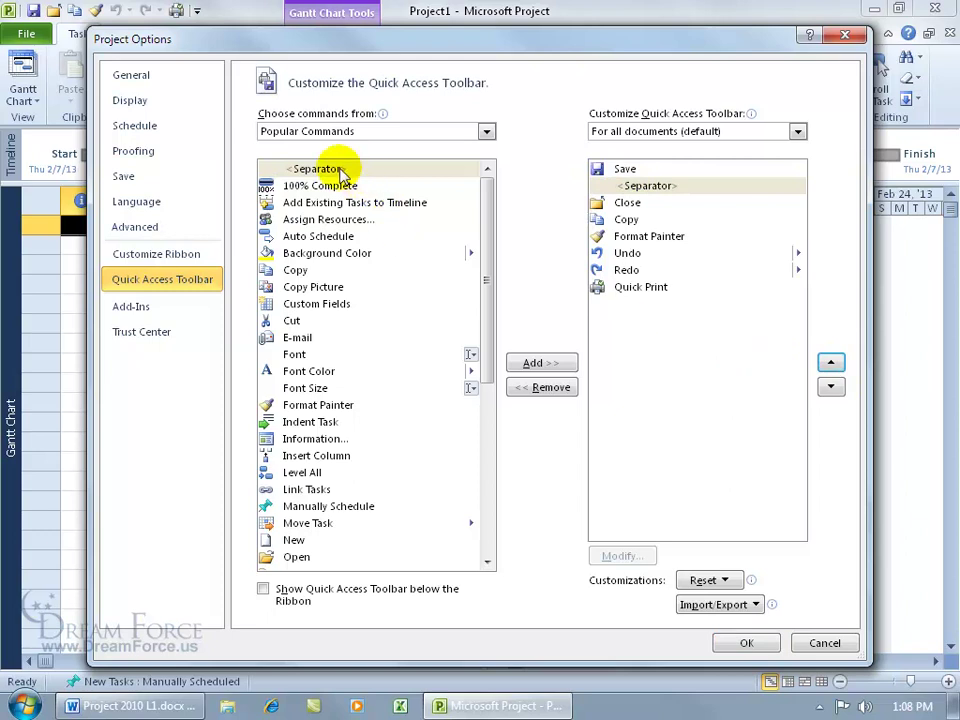
{"action": "double_click", "coordinate": [285, 169]}
{"action": "double_click", "coordinate": [318, 169]}
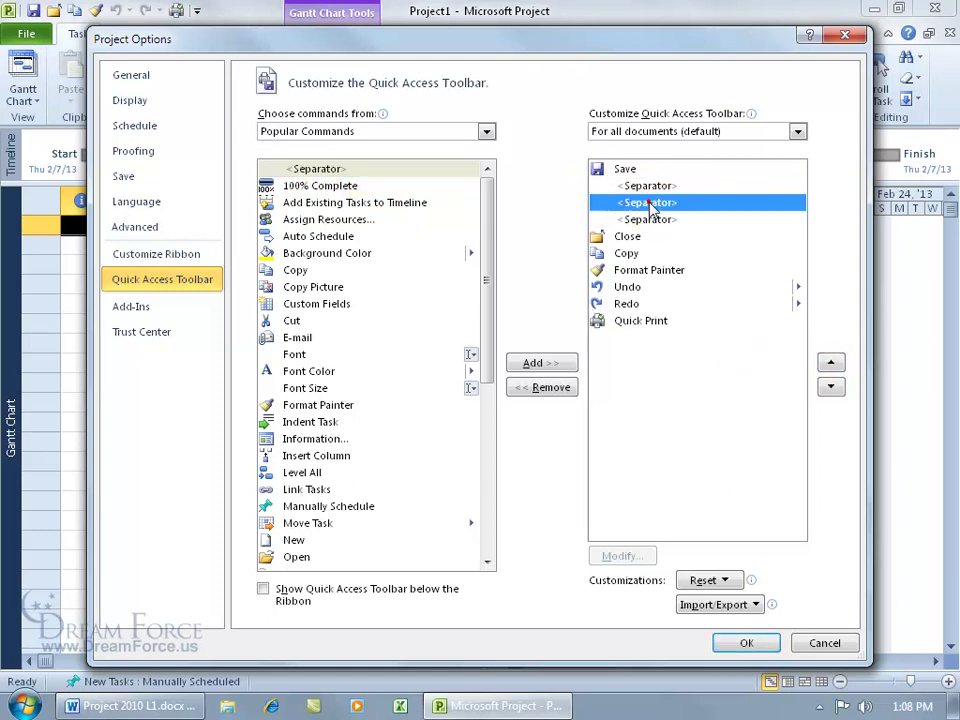
{"action": "left_click", "coordinate": [831, 387]}
{"action": "left_click", "coordinate": [831, 387]}
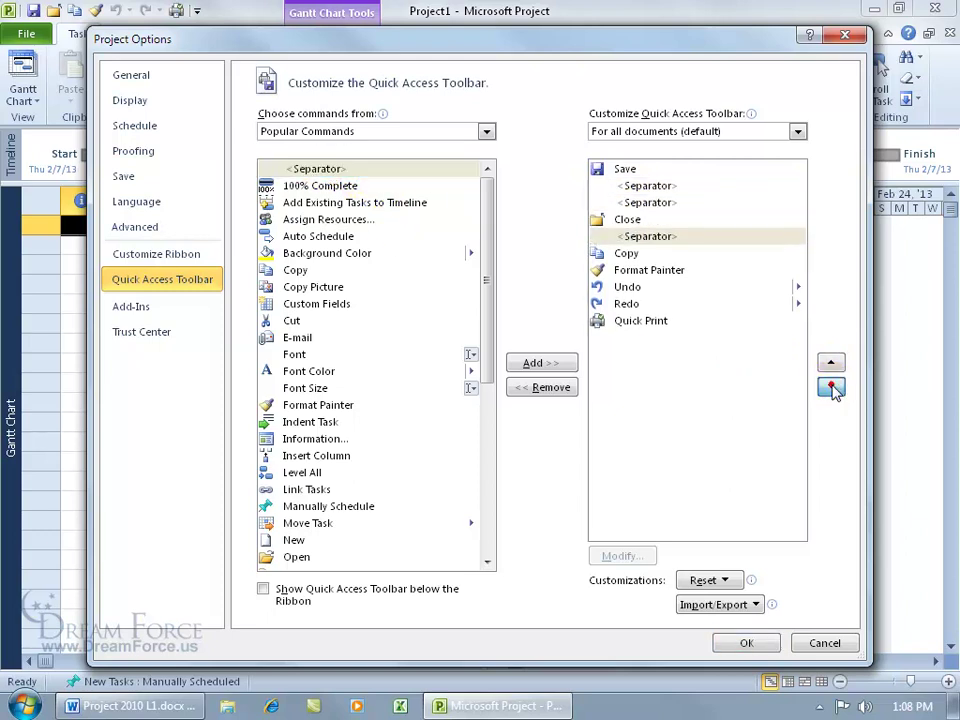
{"action": "left_click", "coordinate": [831, 387]}
{"action": "left_click", "coordinate": [831, 387]}
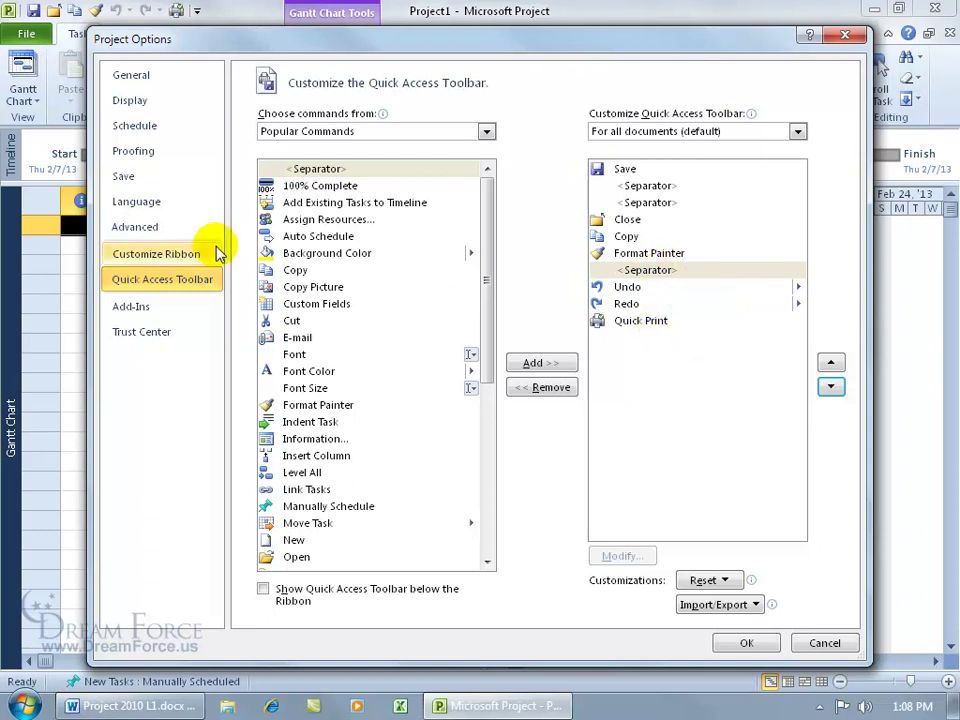
- Place another separator between Redo and Quick Print, then apply the changes
{"action": "left_click", "coordinate": [320, 170]}
{"action": "double_click", "coordinate": [320, 170]}
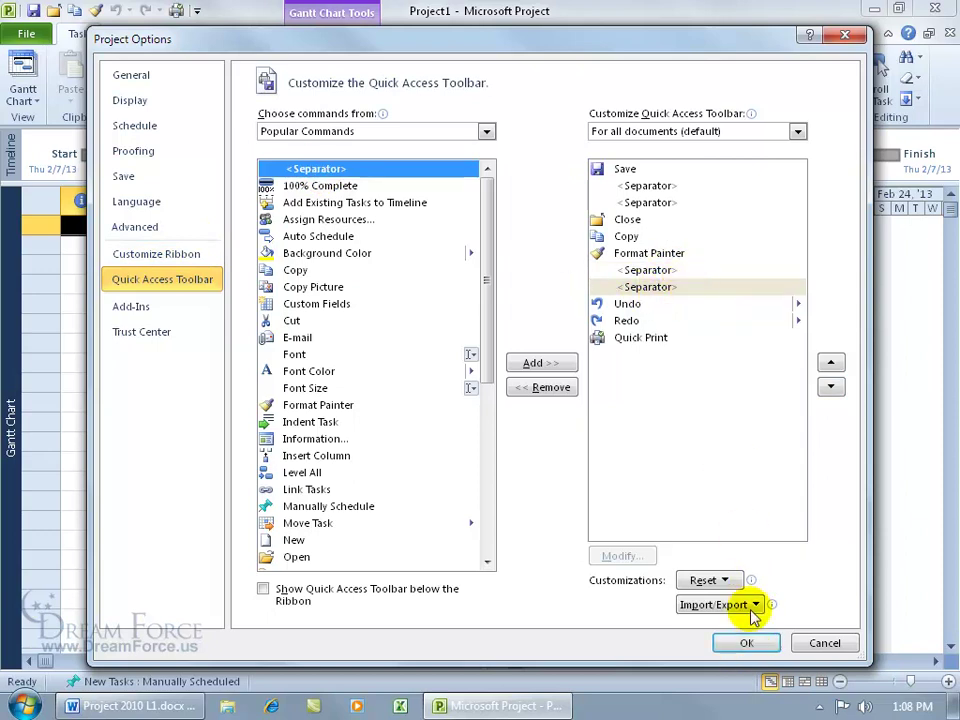
{"action": "left_click", "coordinate": [655, 287]}
{"action": "left_click", "coordinate": [830, 387]}
{"action": "left_click", "coordinate": [830, 387]}
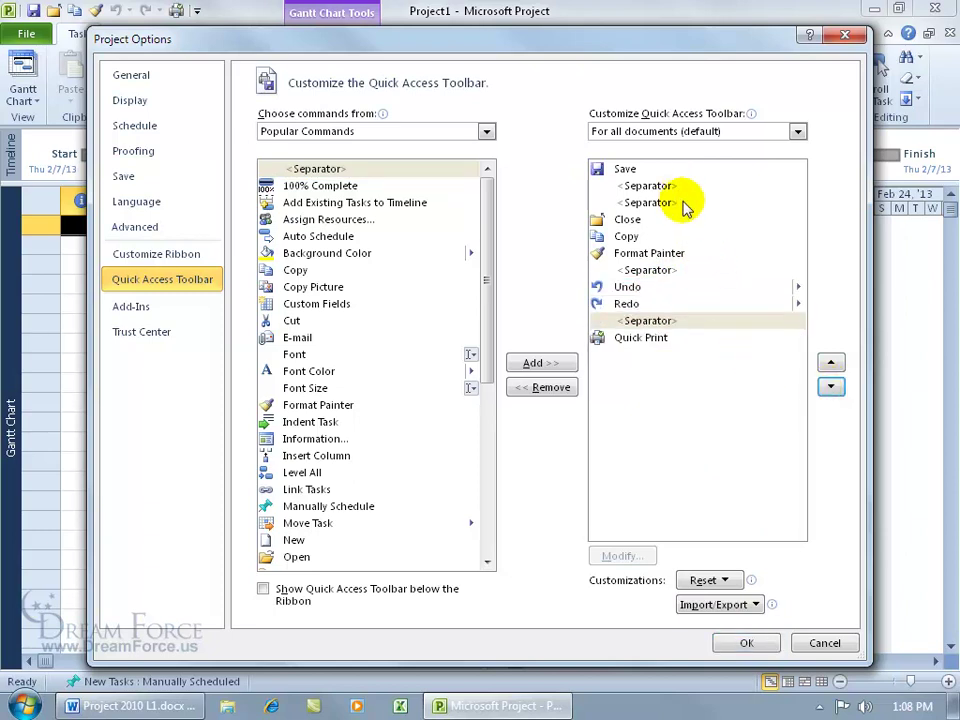
{"action": "left_click_drag", "start_coordinate": [685, 205], "coordinate": [686, 308]}
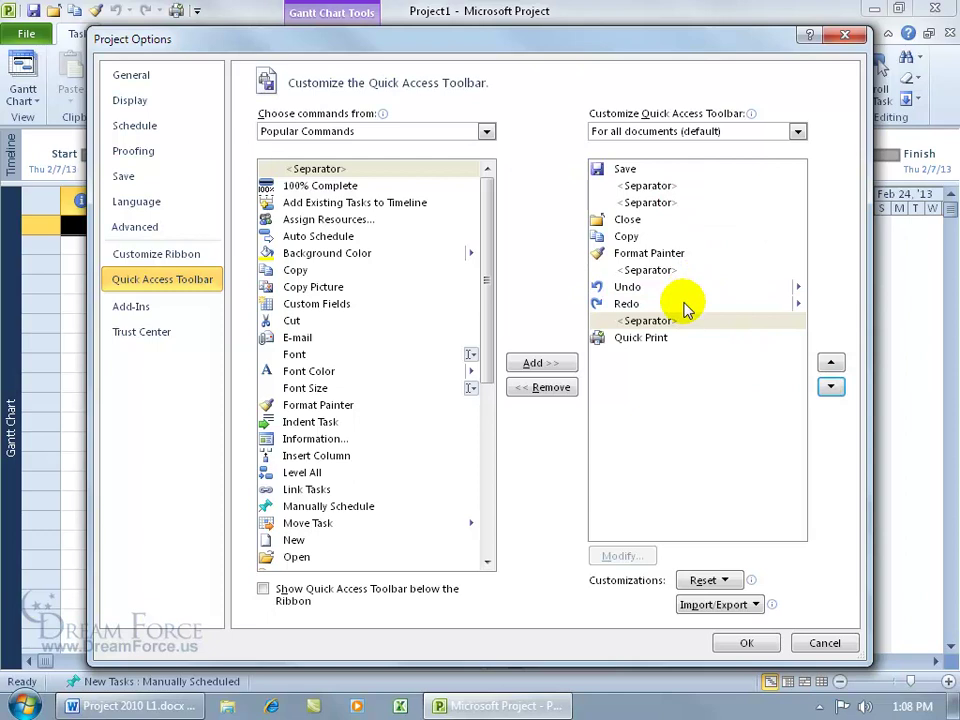
{"action": "left_click", "coordinate": [746, 643]}
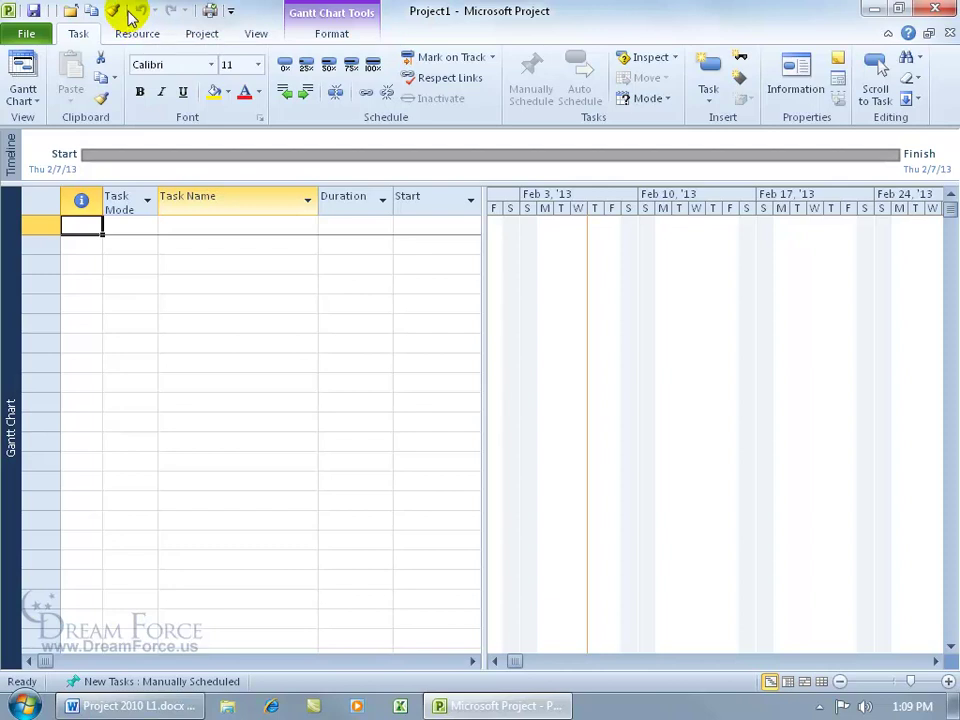
- Remove Format Painter and Quick Print from the Quick Access Toolbar via their right-click menus
{"action": "right_click", "coordinate": [127, 14]}
{"action": "left_click", "coordinate": [122, 11]}
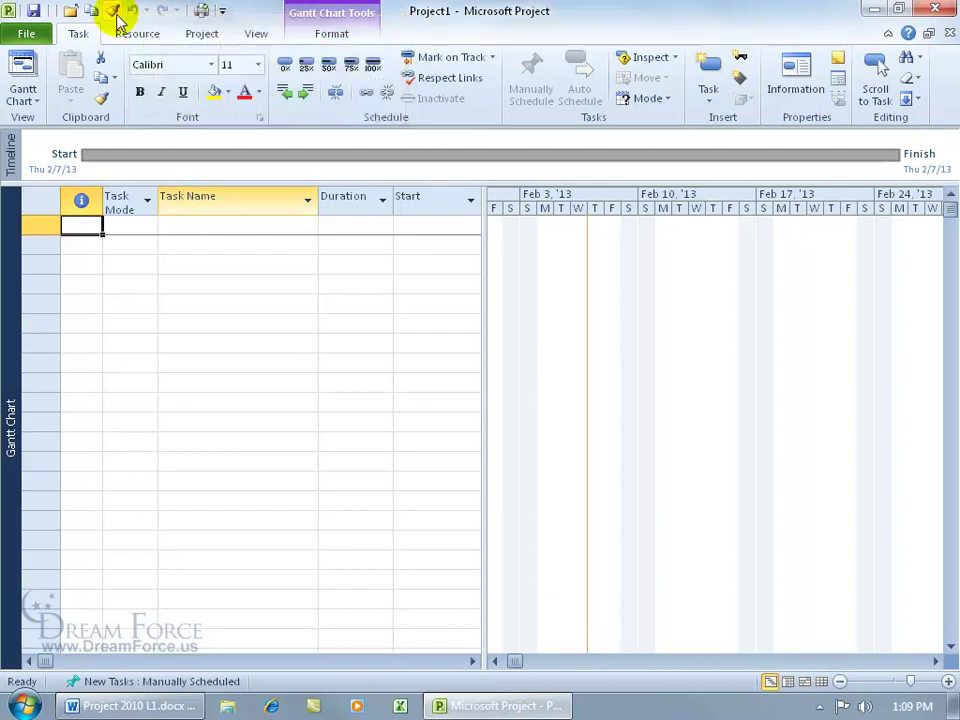
{"action": "right_click", "coordinate": [118, 16]}
{"action": "left_click", "coordinate": [125, 26]}
{"action": "right_click", "coordinate": [182, 17]}
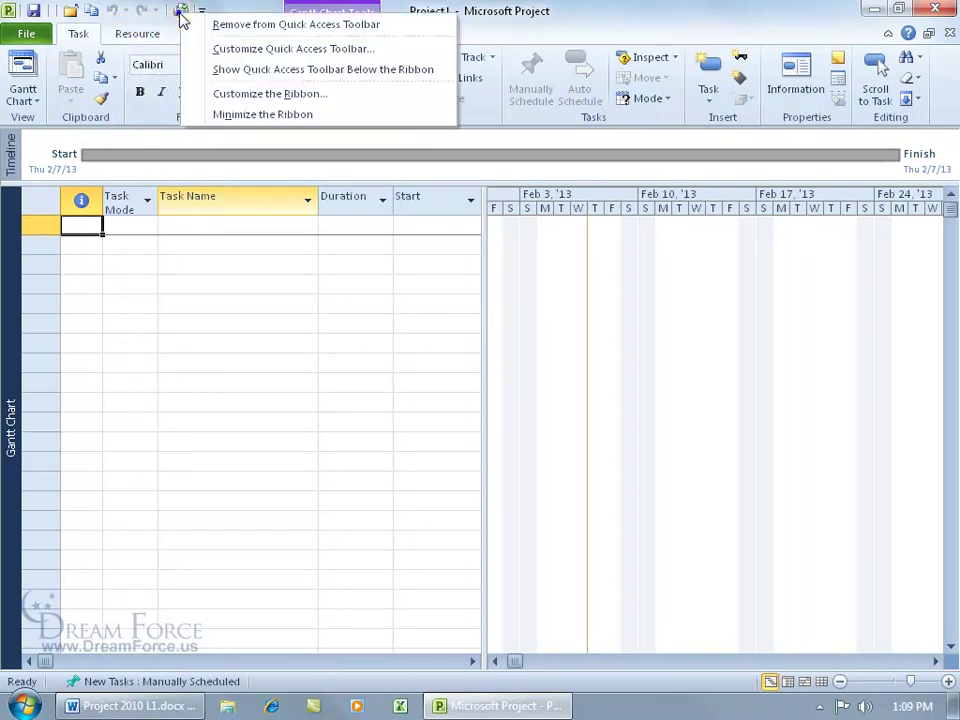
{"action": "left_click", "coordinate": [195, 24]}
{"action": "right_click", "coordinate": [165, 13]}
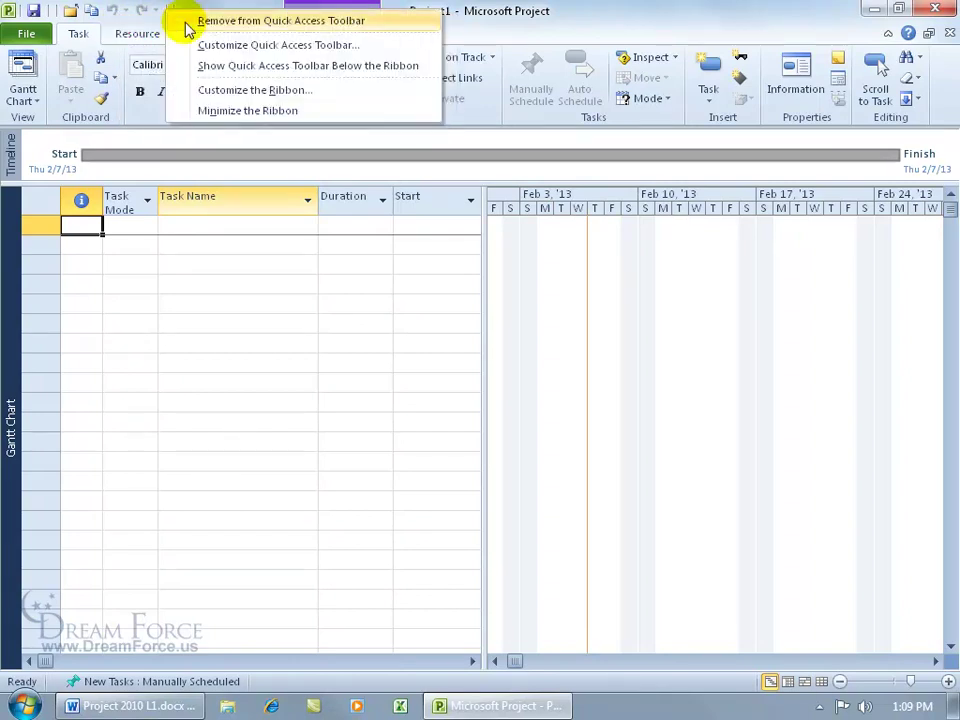
{"action": "left_click", "coordinate": [184, 22]}
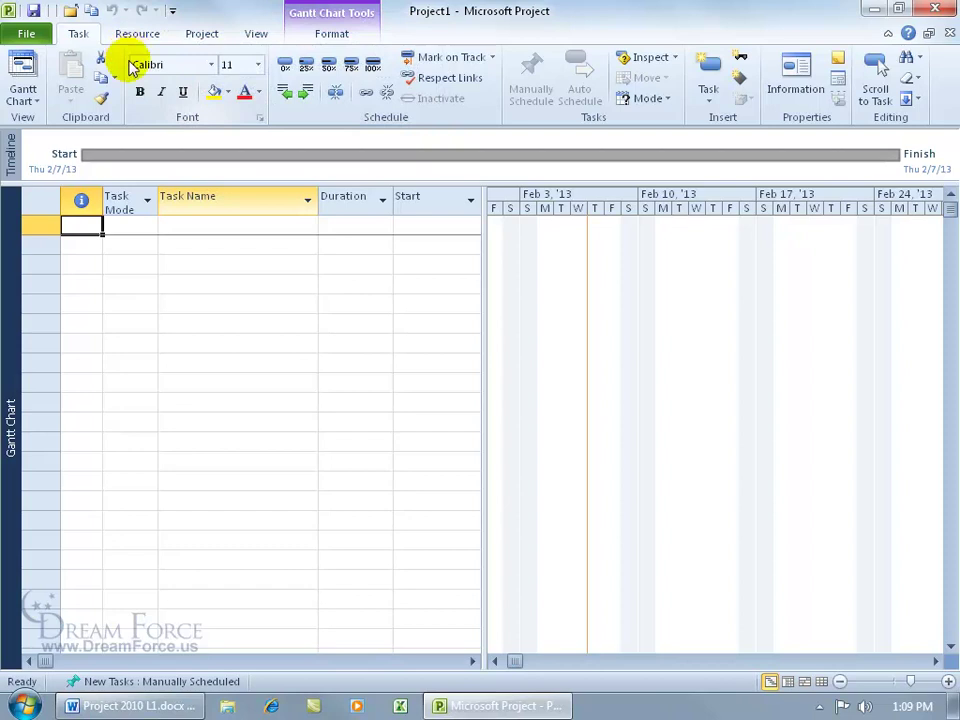
{"action": "right_click", "coordinate": [134, 11]}
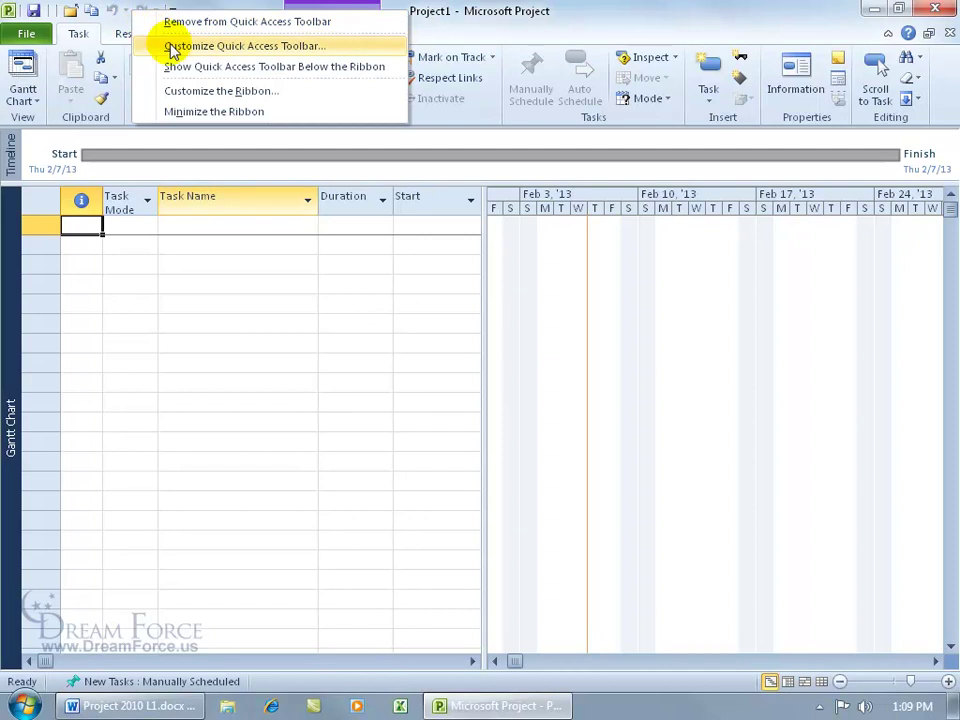
{"action": "left_click", "coordinate": [114, 10]}
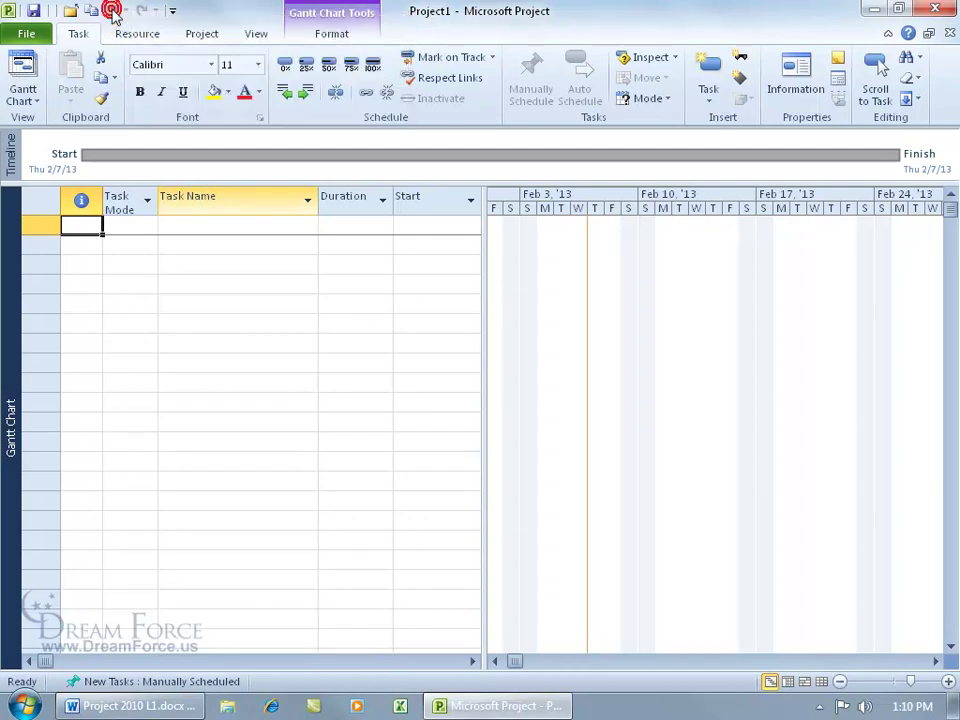
- Add the Font group's Bold button to the Quick Access Toolbar
{"action": "right_click", "coordinate": [143, 100]}
{"action": "left_click", "coordinate": [182, 107]}
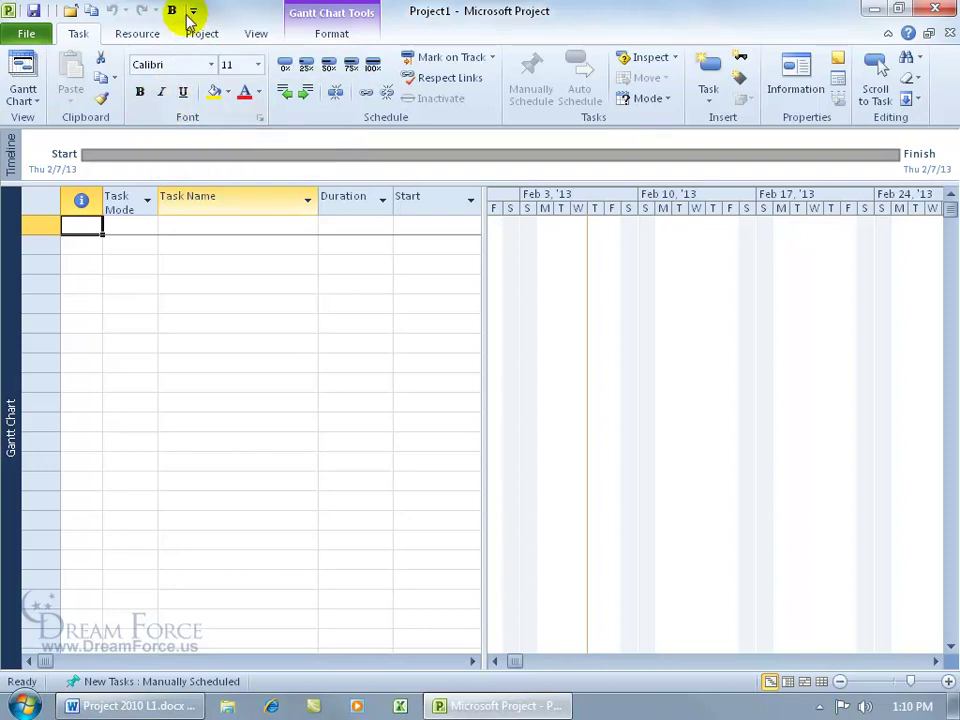
- Add the Font group to the Quick Access Toolbar, test its popup, then bring up its removal options
{"action": "right_click", "coordinate": [190, 122]}
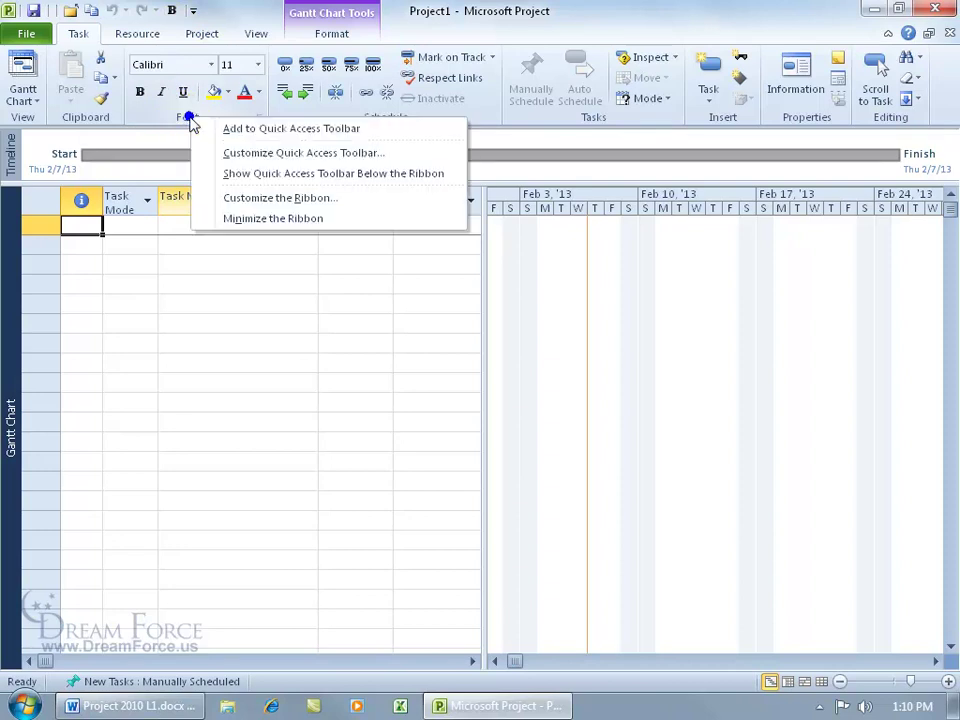
{"action": "left_click", "coordinate": [206, 124]}
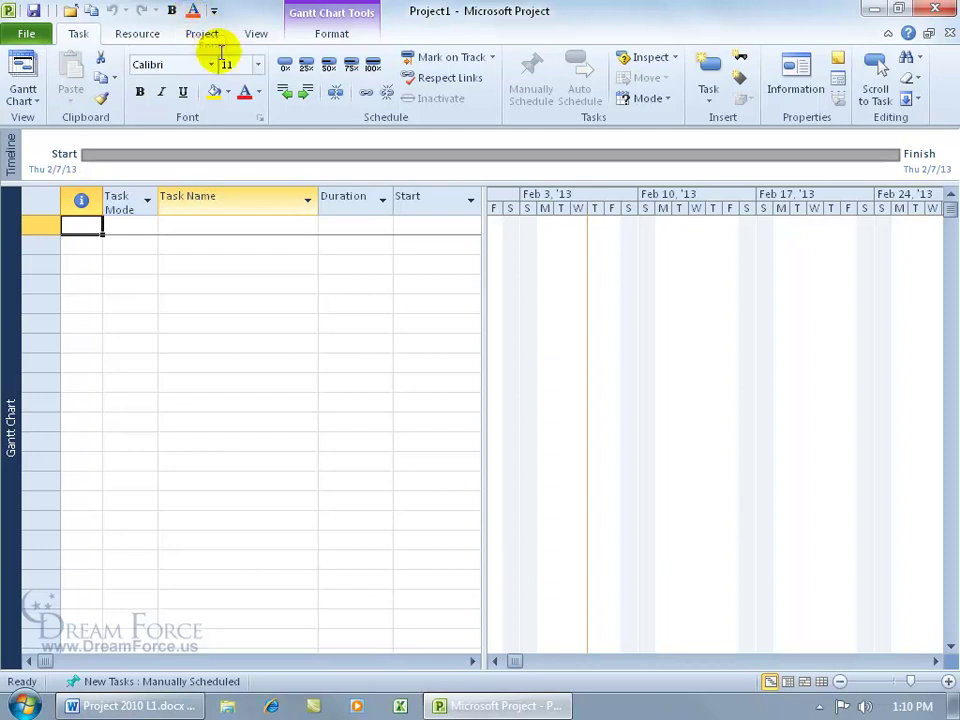
{"action": "left_click", "coordinate": [194, 13]}
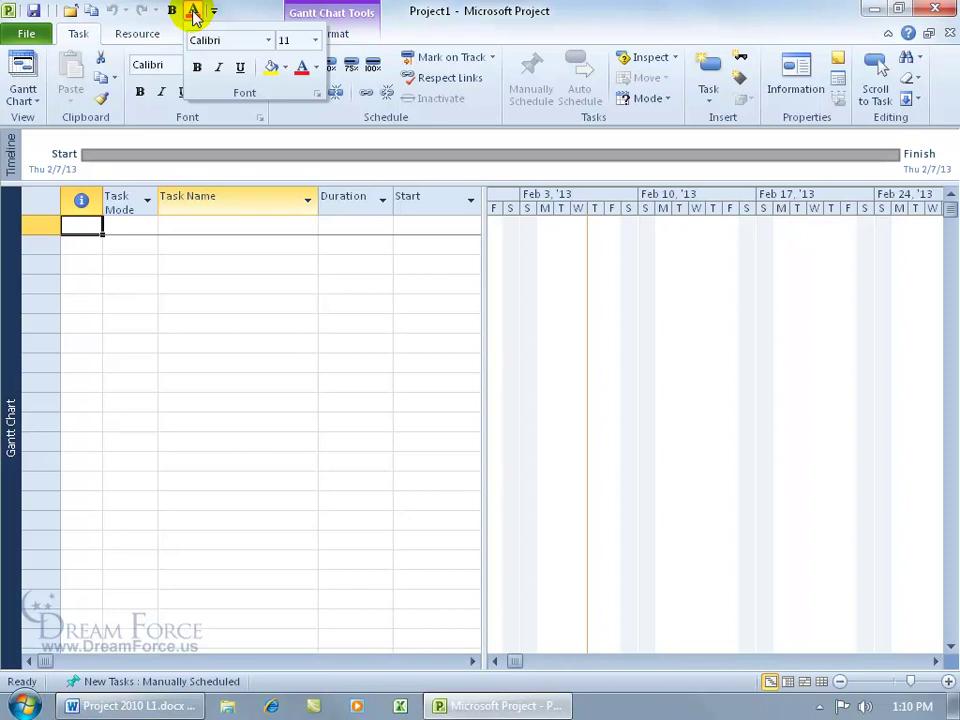
{"action": "left_click", "coordinate": [253, 9]}
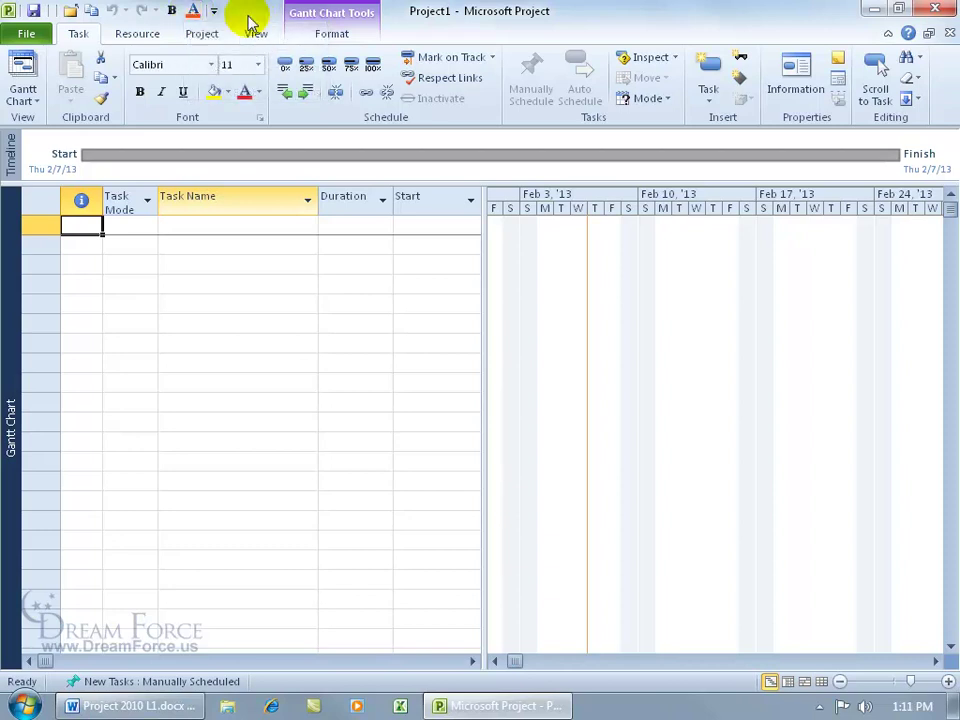
{"action": "right_click", "coordinate": [194, 14]}
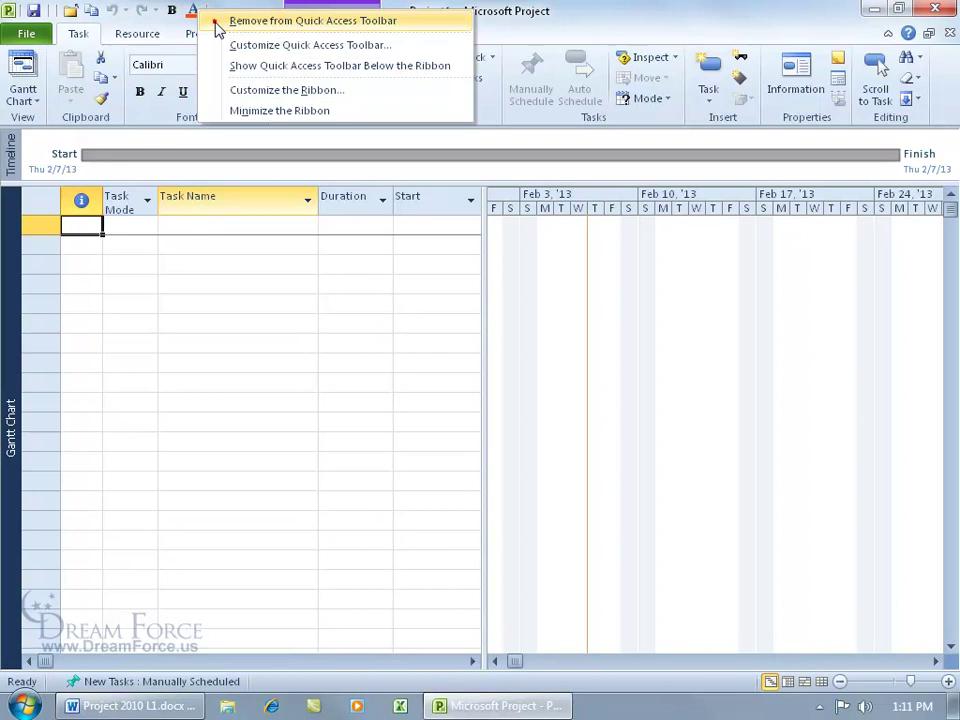